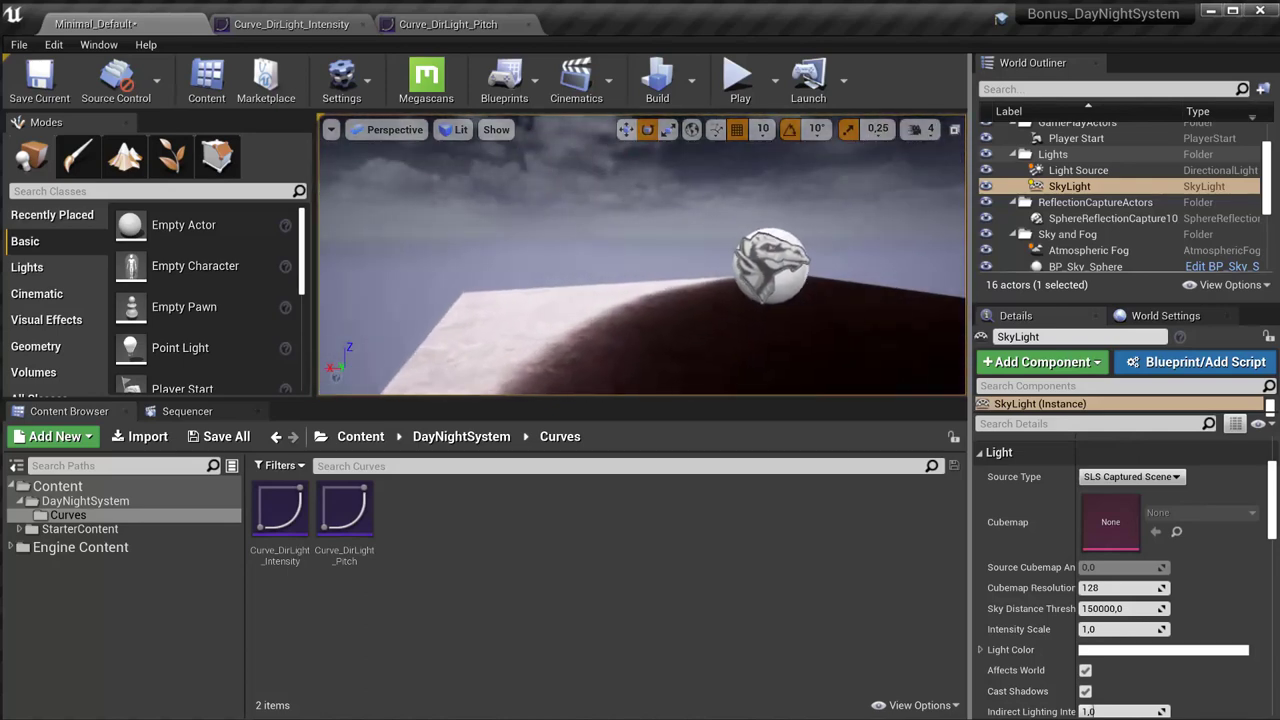
Step: Try a SkyLight intensity scale of 0 on the scene
right_drag(912, 251, 848, 196)
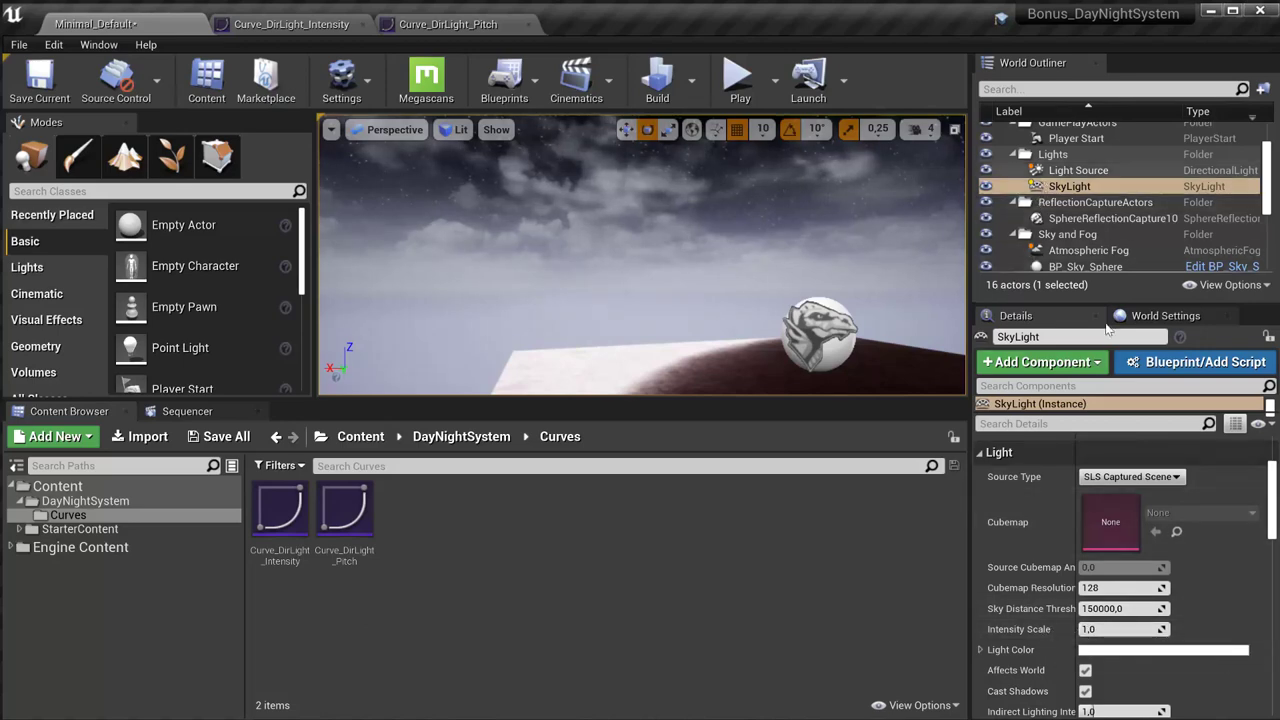
drag(1106, 628, 1082, 628)
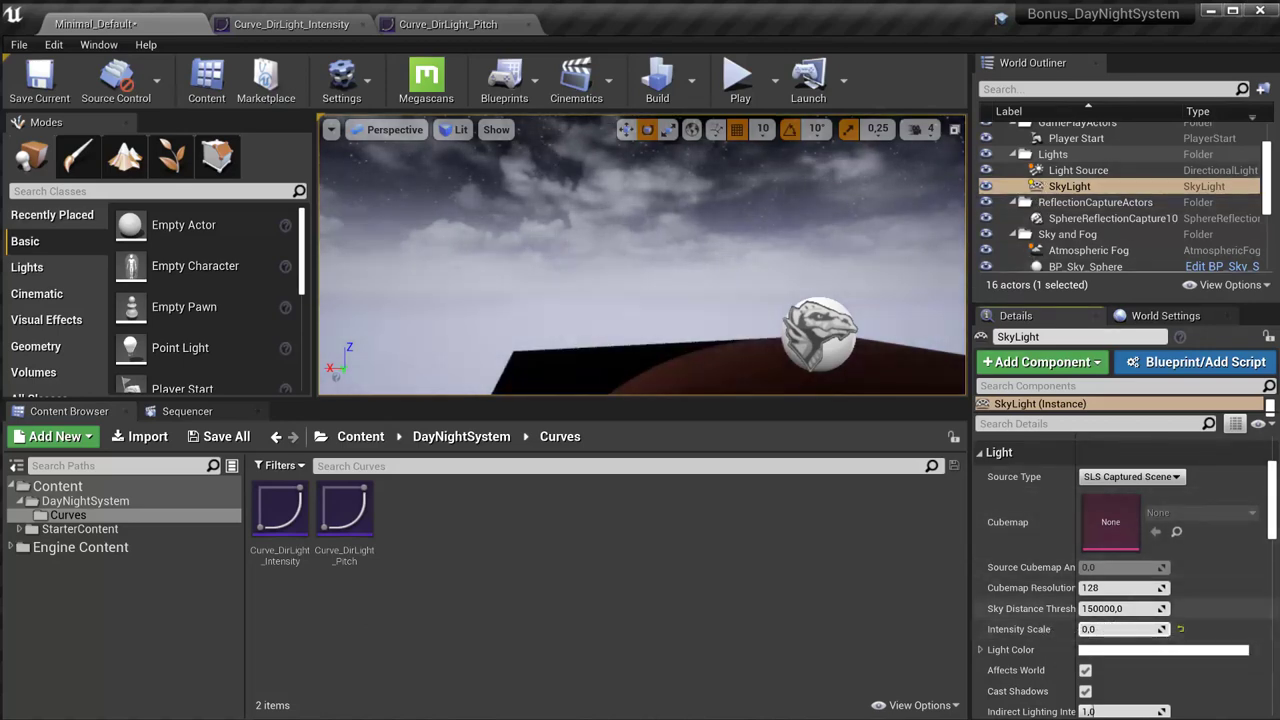
right_drag(720, 260, 666, 250)
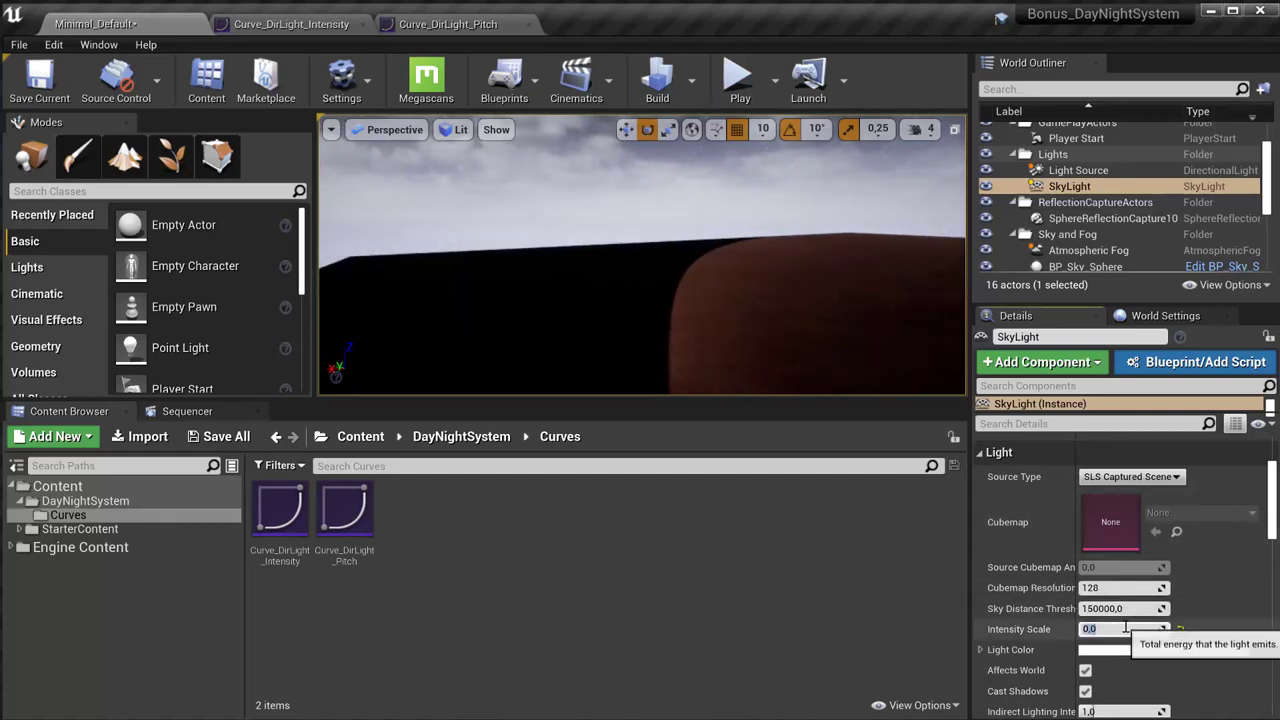
Step: Set the SkyLight's intensity scale to 0,2 and check the lighting on the floor
key(BackSpace)
text(2)
key(Return)
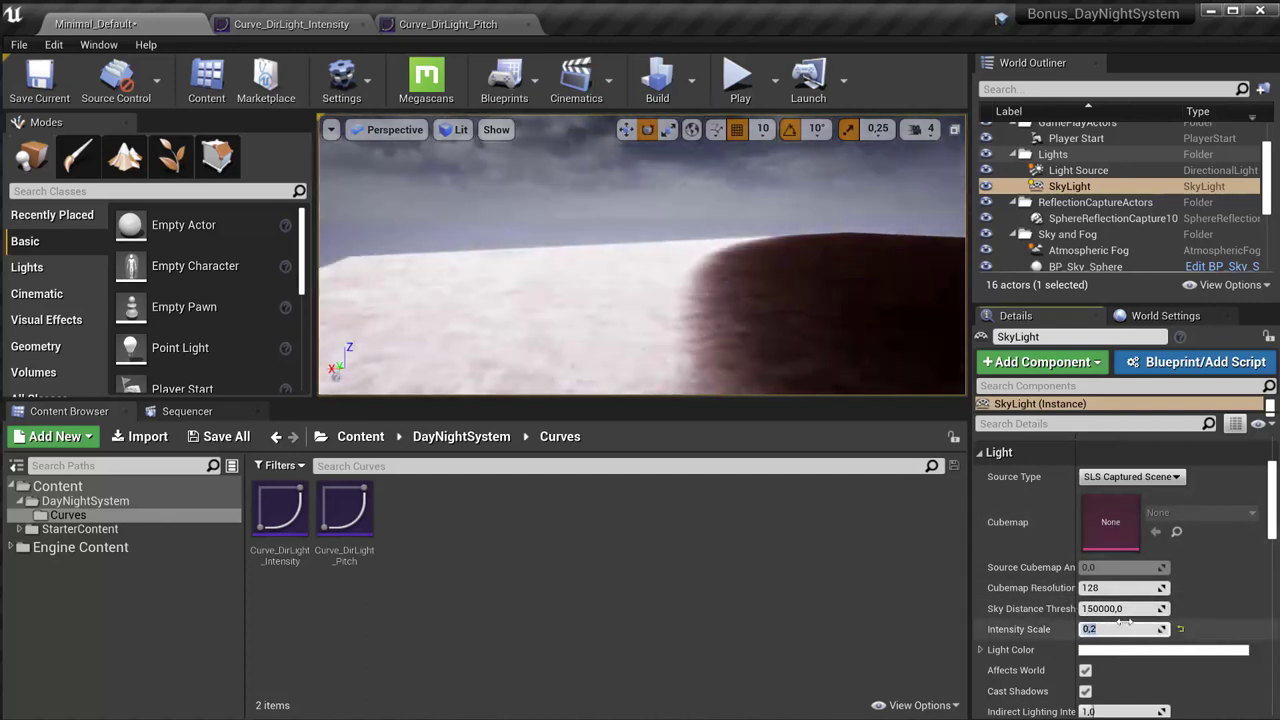
right_drag(642, 256, 616, 250)
mouse_move(793, 282)
right_down()
mouse_move(783, 294)
mouse_move(795, 284)
mouse_move(812, 310)
mouse_move(792, 282)
right_up()
key(w)
Step: Turn off the Game Settings exposure for the viewport so it uses the fixed EV100 value
click(455, 129)
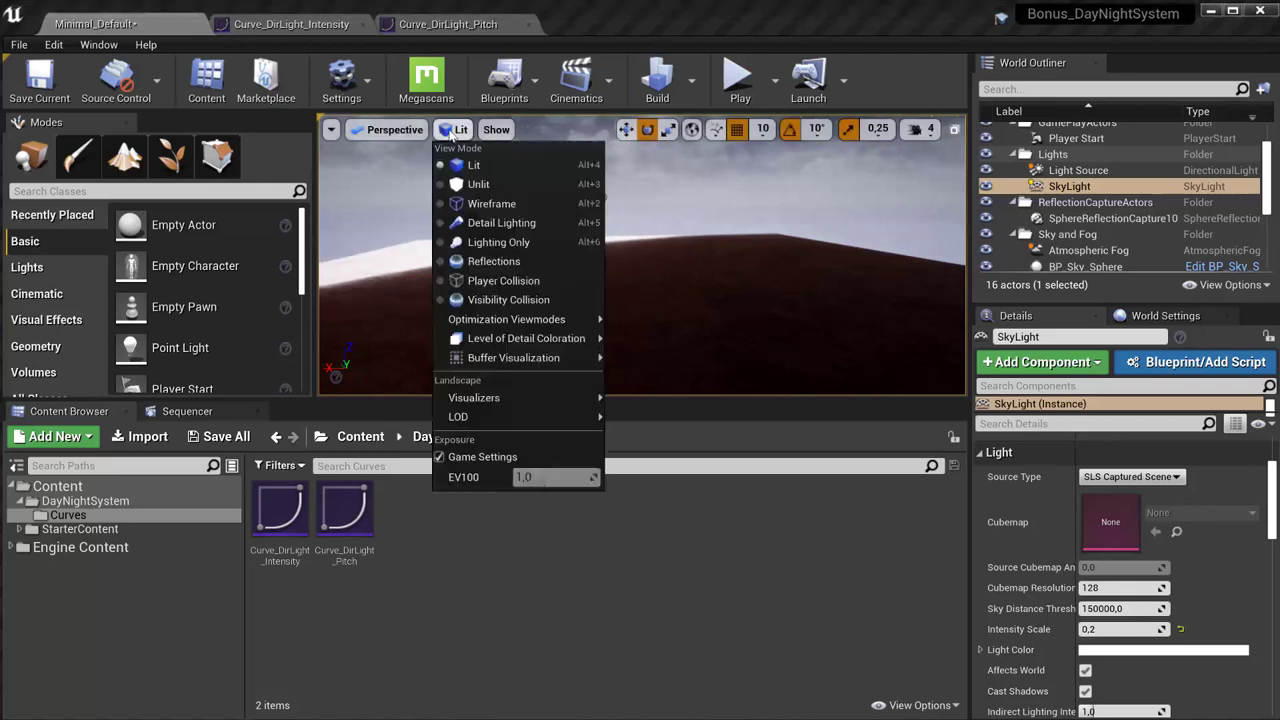
click(452, 458)
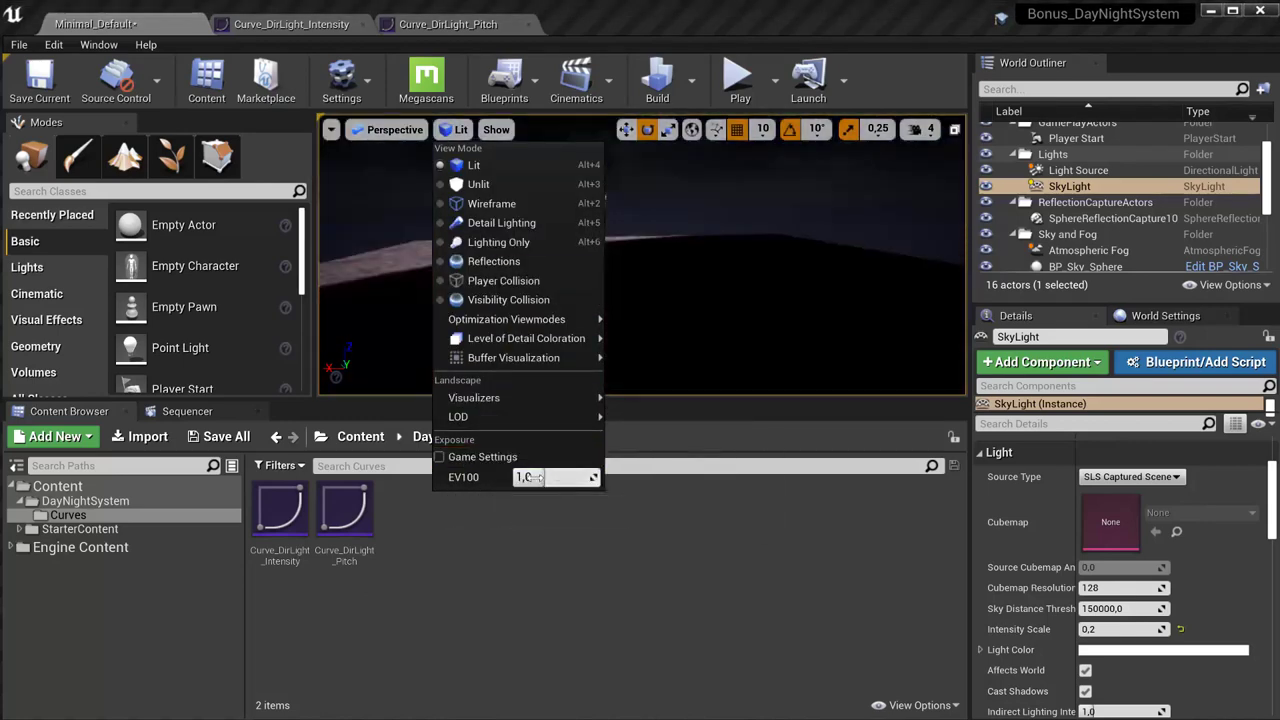
key(Escape)
right_drag(642, 270, 642, 270)
right_drag(792, 282, 792, 282)
Step: Try a SkyLight intensity scale of 1 for comparison and restore it to 0,2
click(1146, 629)
text(1)
key(Return)
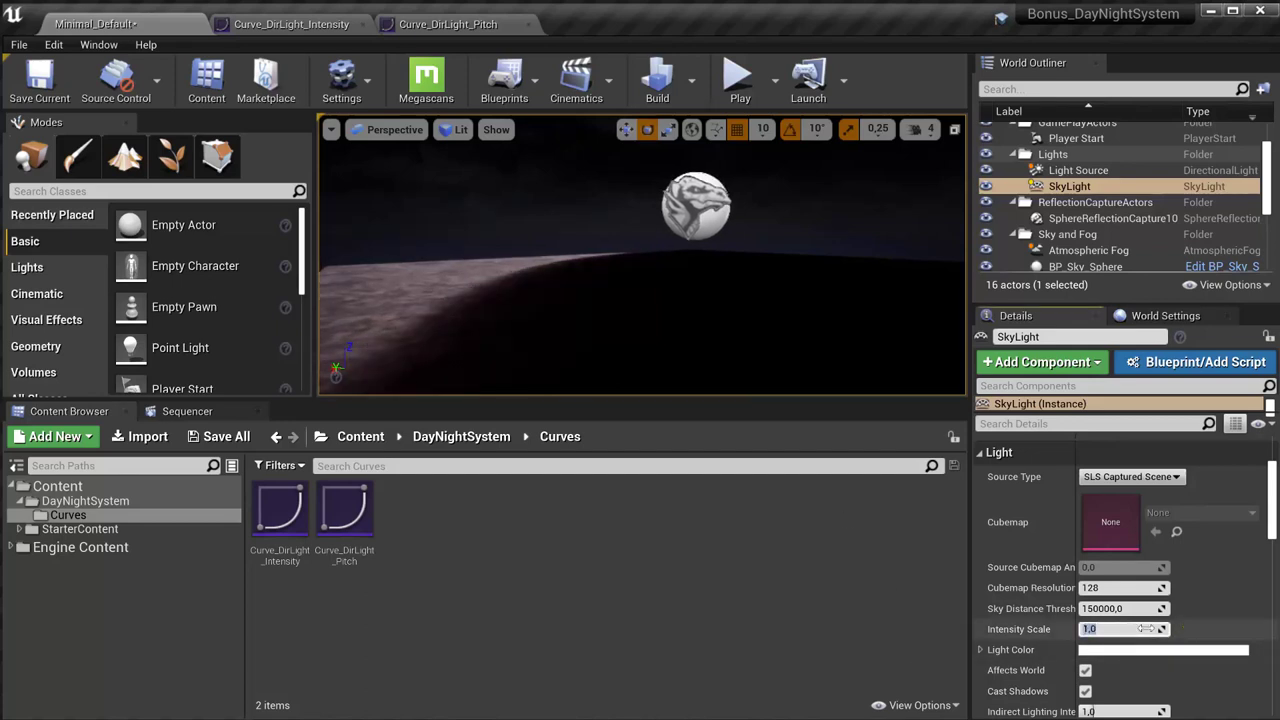
text(0,2)
key(Return)
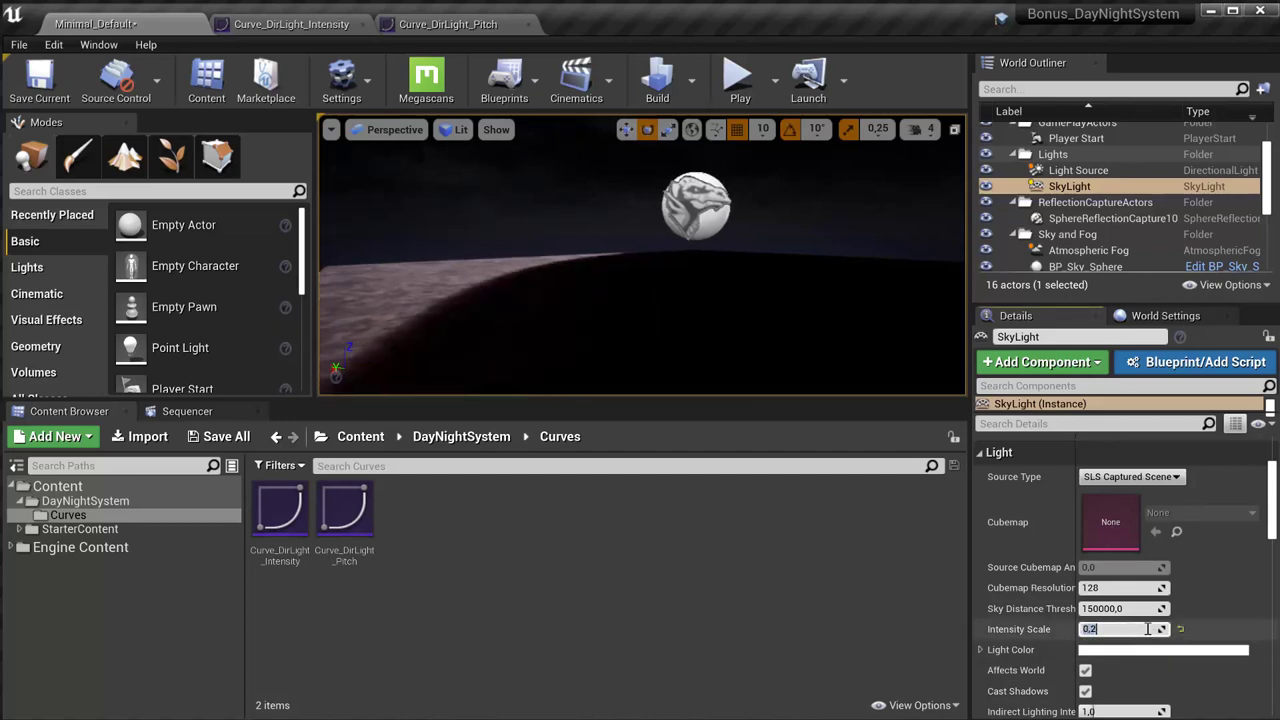
Step: Create a CurveFloat asset named Curve_SkyLight_Intensity in the Curves folder and open it
click(446, 529)
right_click(445, 531)
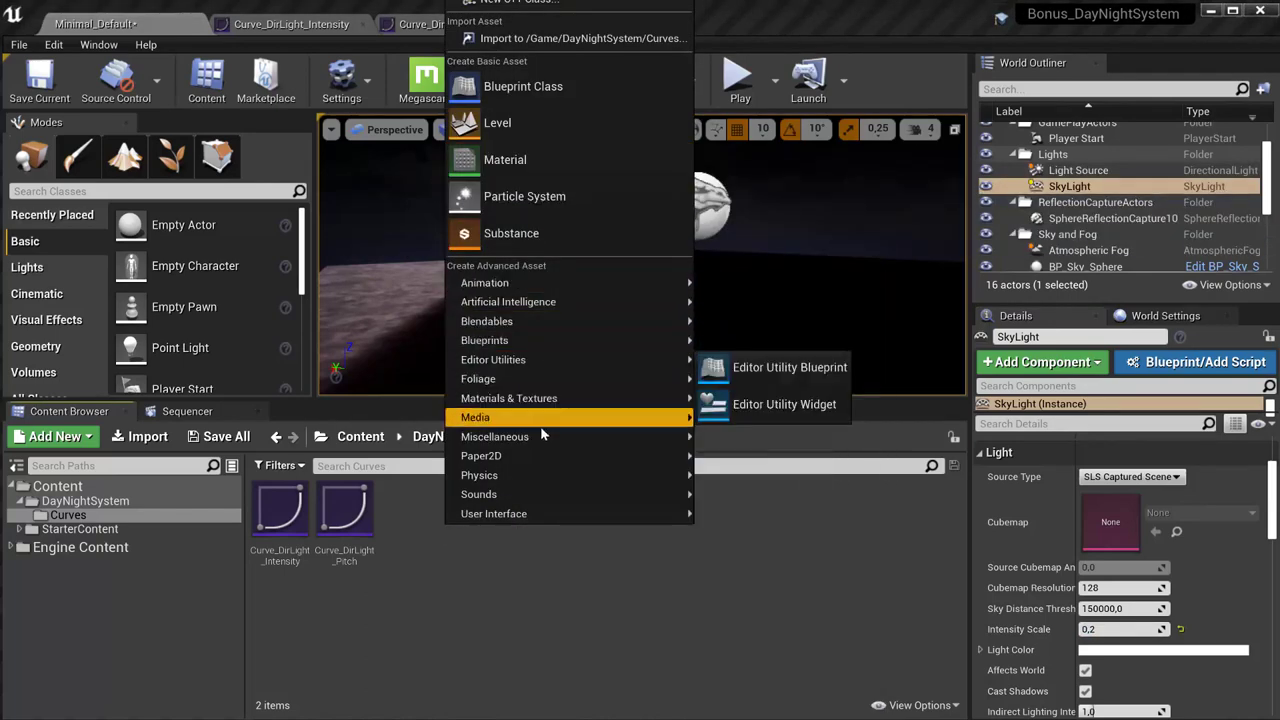
mouse_move(515, 437)
click(770, 208)
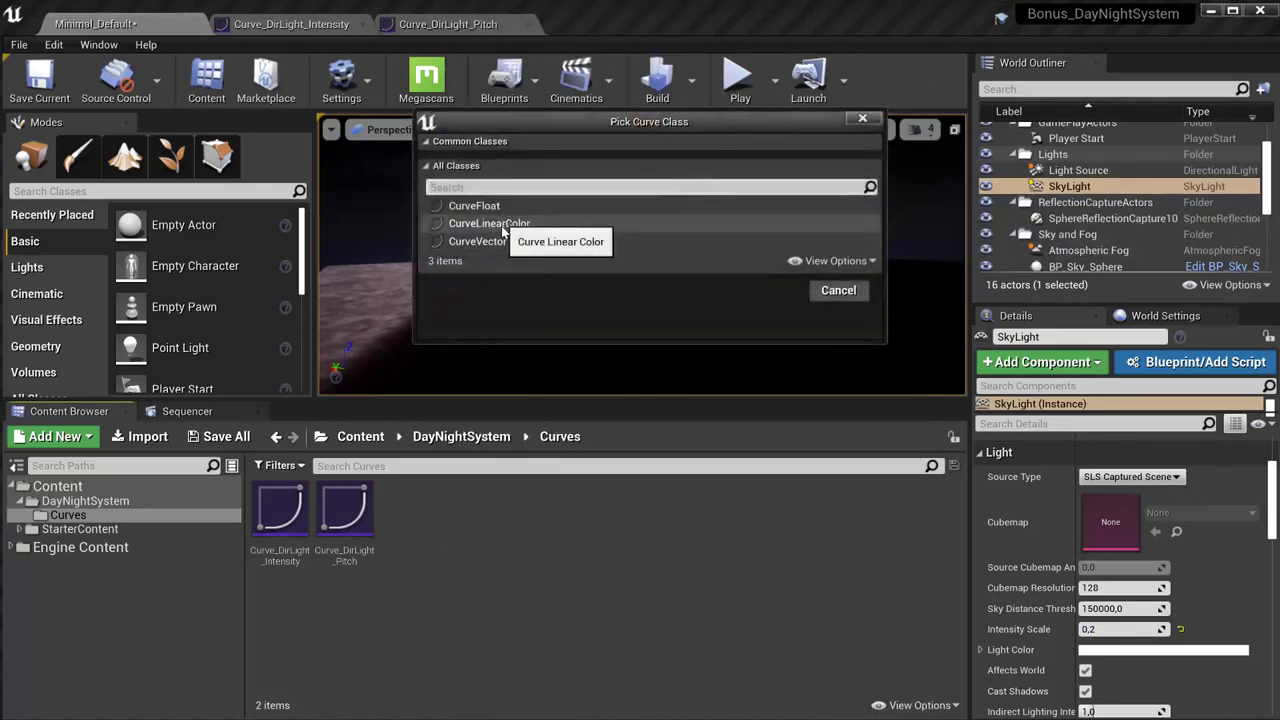
click(474, 205)
click(764, 289)
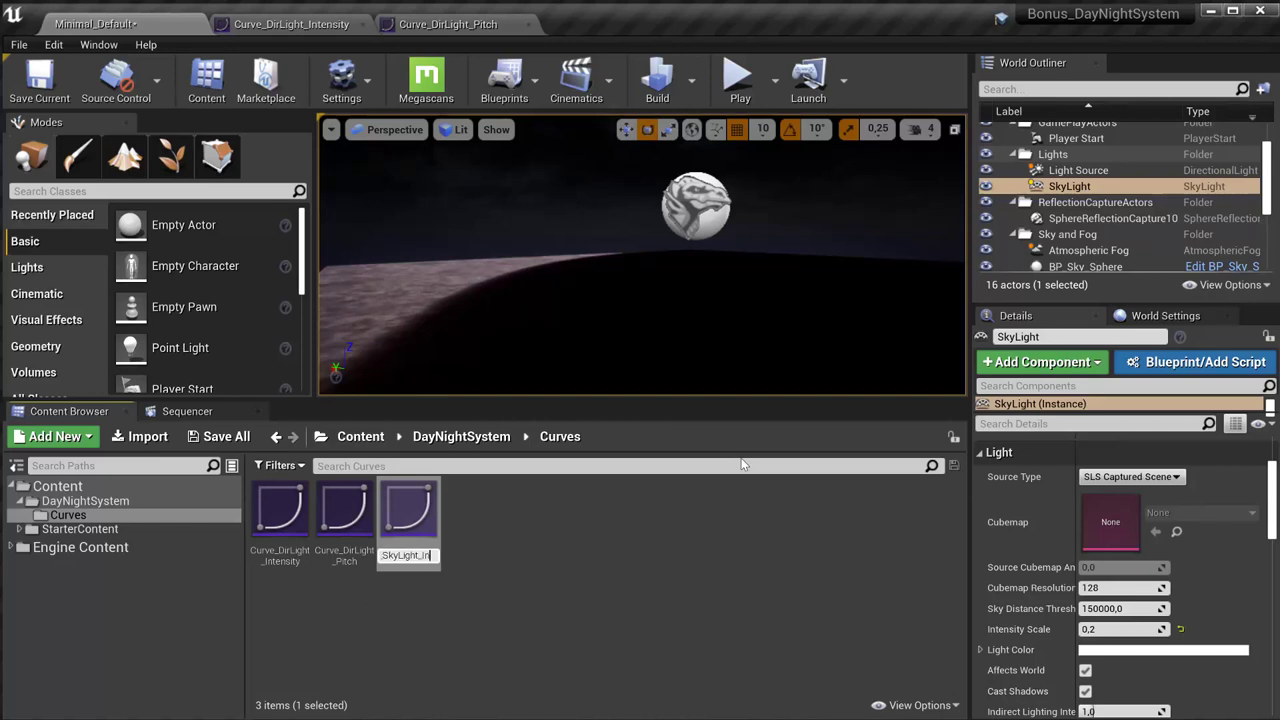
key(Return)
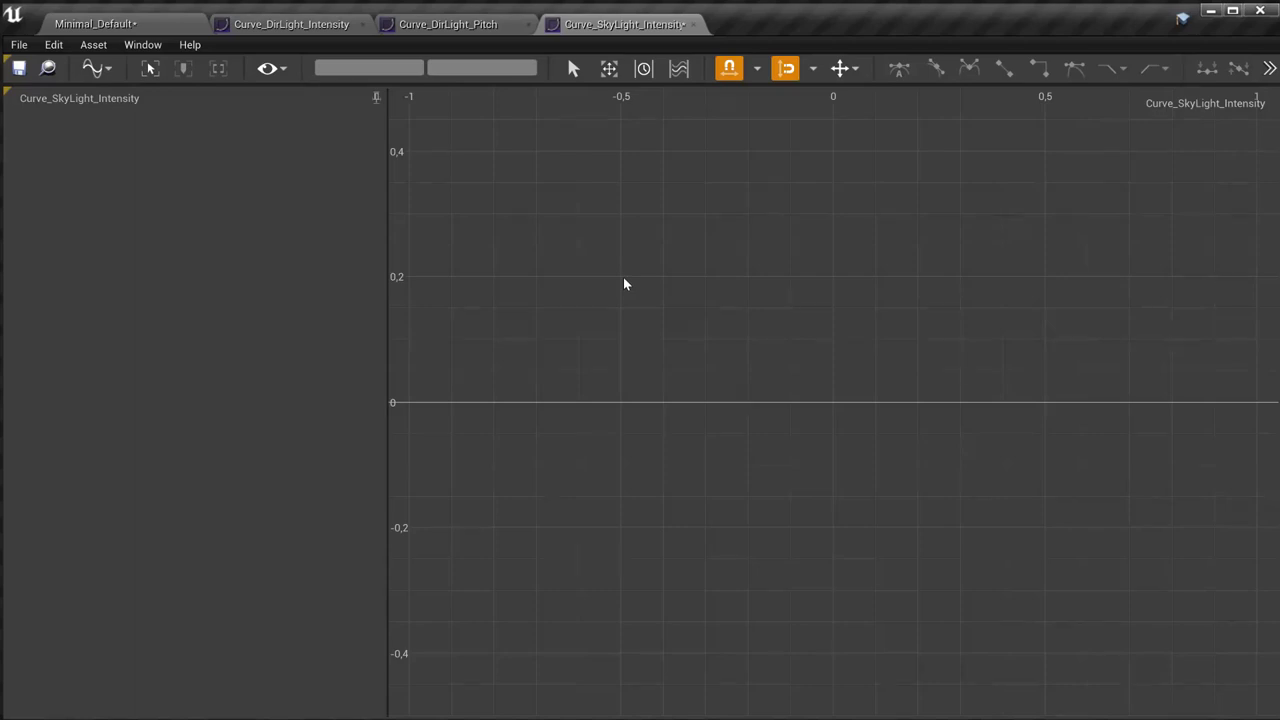
Step: Examine the key times in the Curve_DirLight_Intensity and Curve_DirLight_Pitch curves and return to Curve_SkyLight_Intensity
click(310, 26)
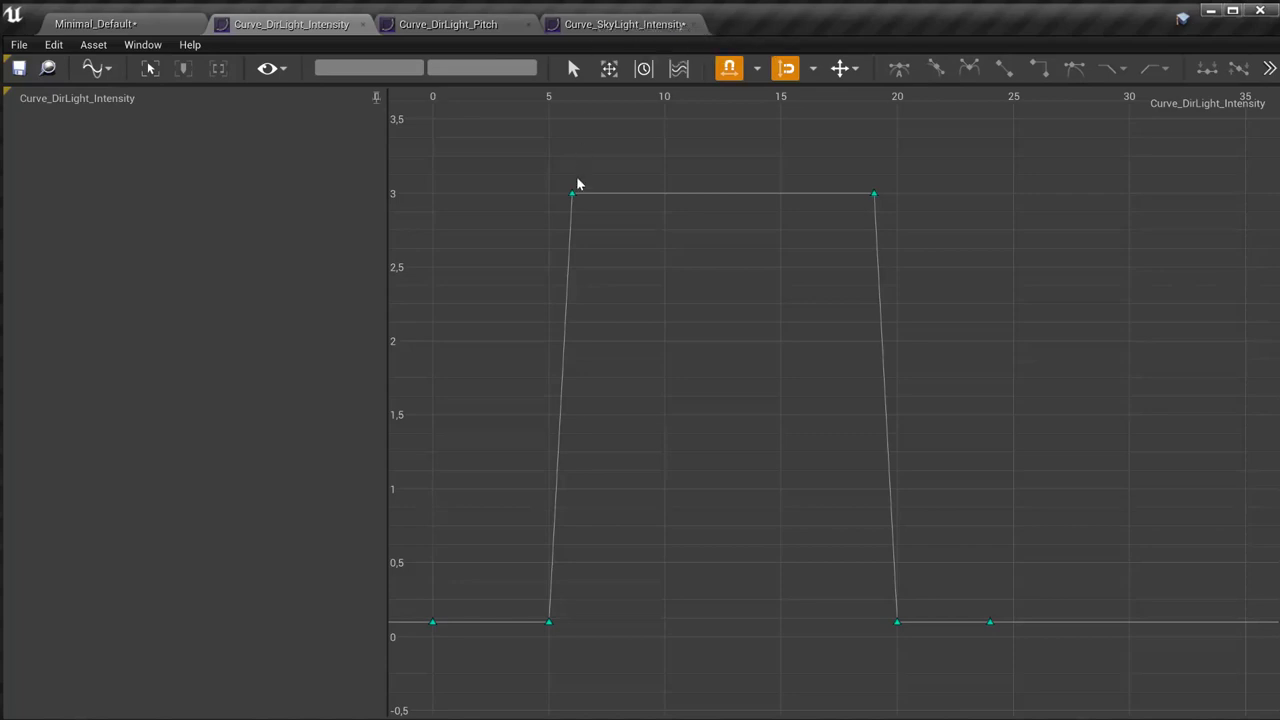
click(445, 26)
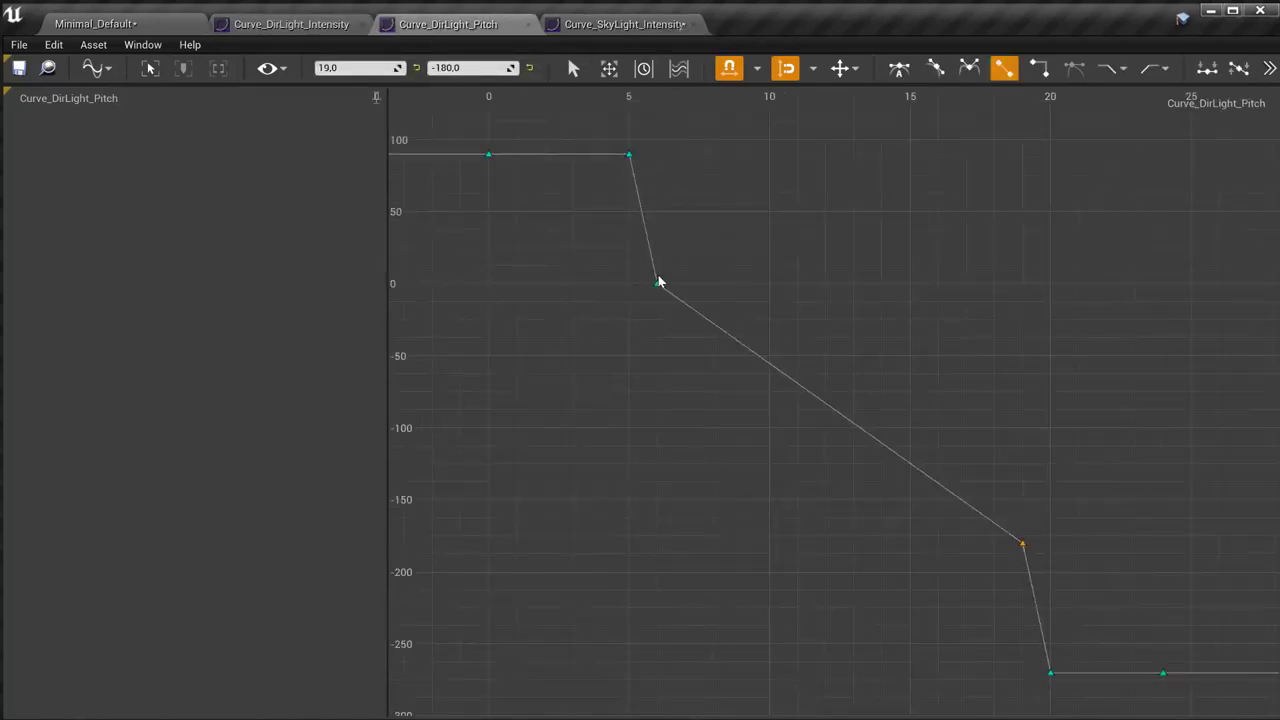
click(605, 24)
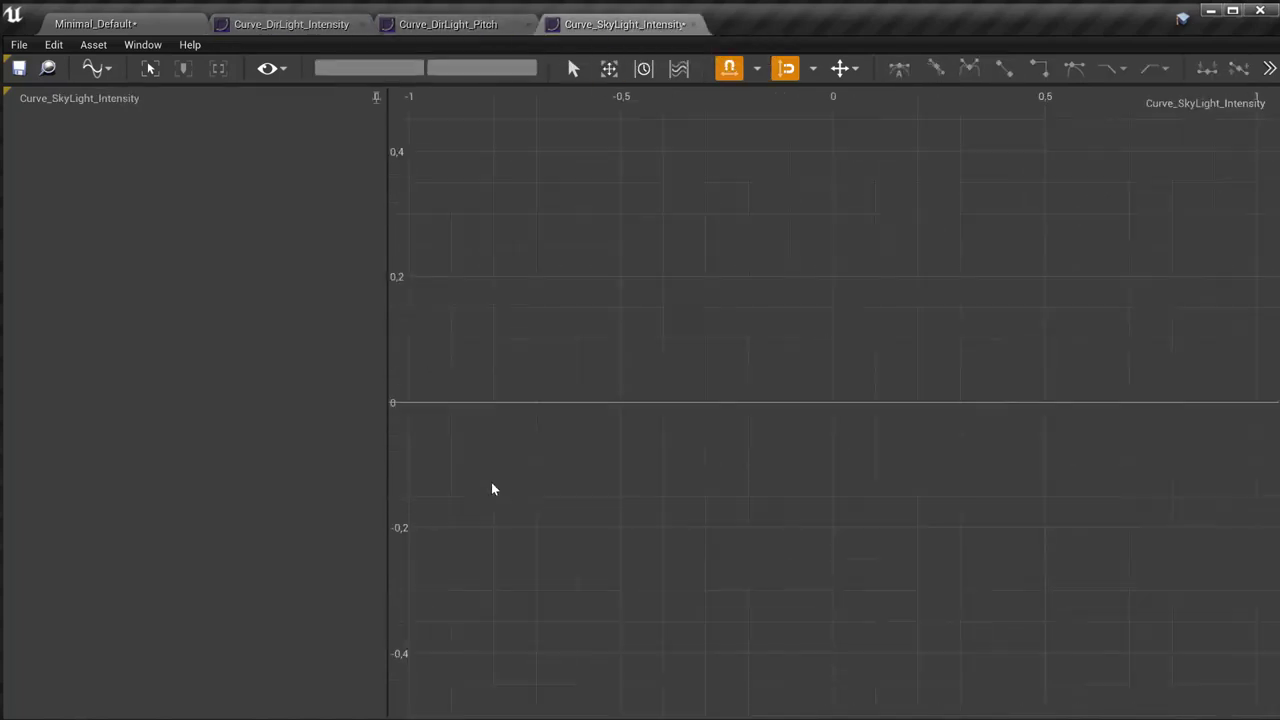
Step: Add two keys to the SkyLight intensity curve and set the second one to time 0 and value 0,2
middle_click(467, 403)
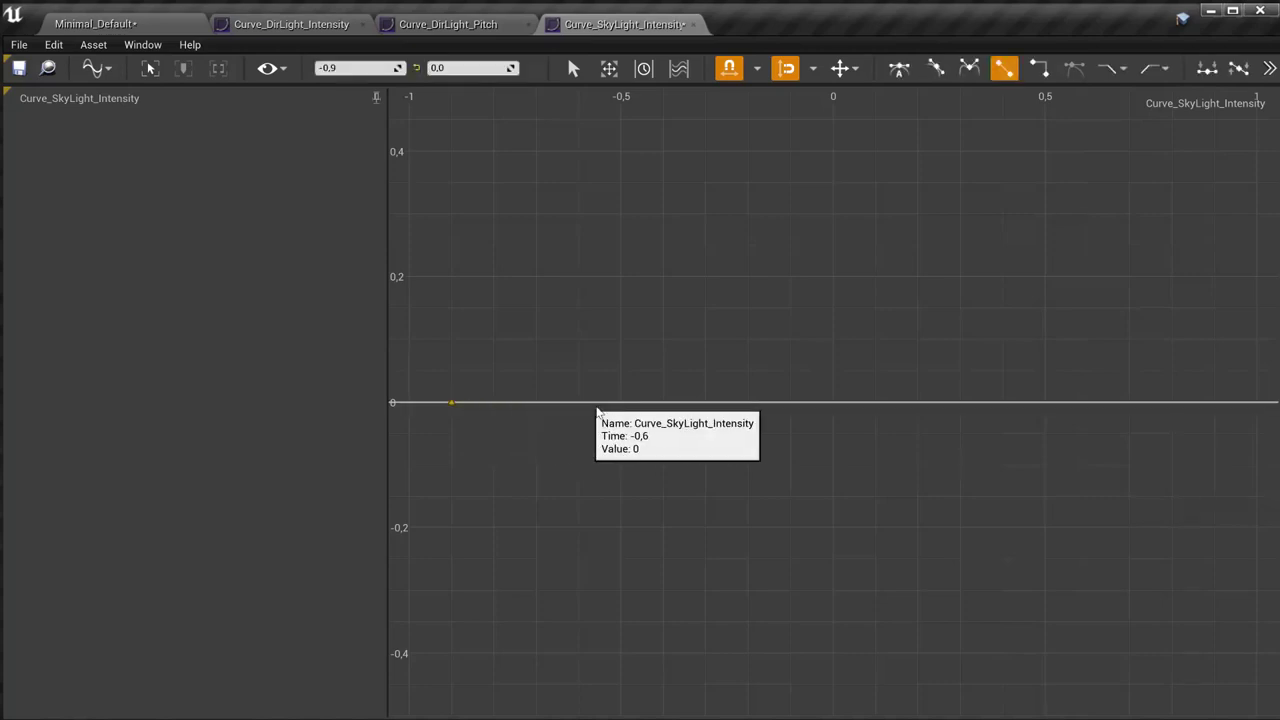
middle_click(588, 402)
click(350, 67)
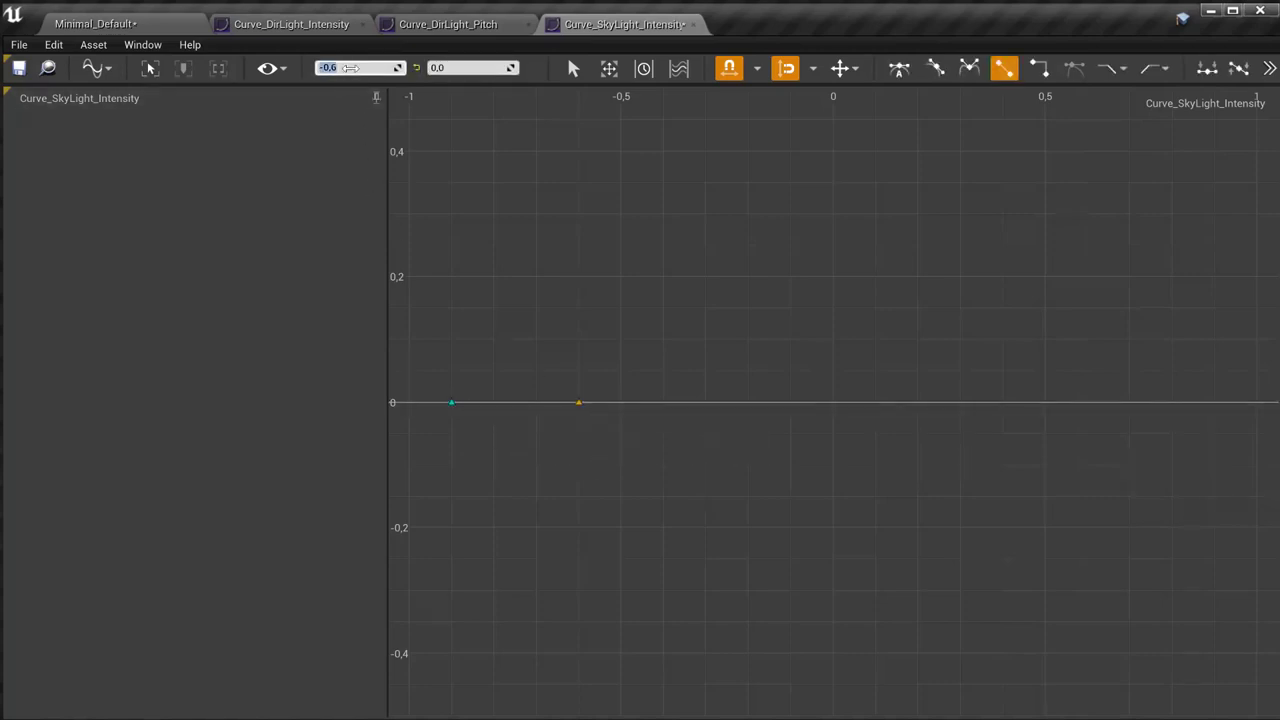
text(0)
key(Tab)
text(0,2)
key(Return)
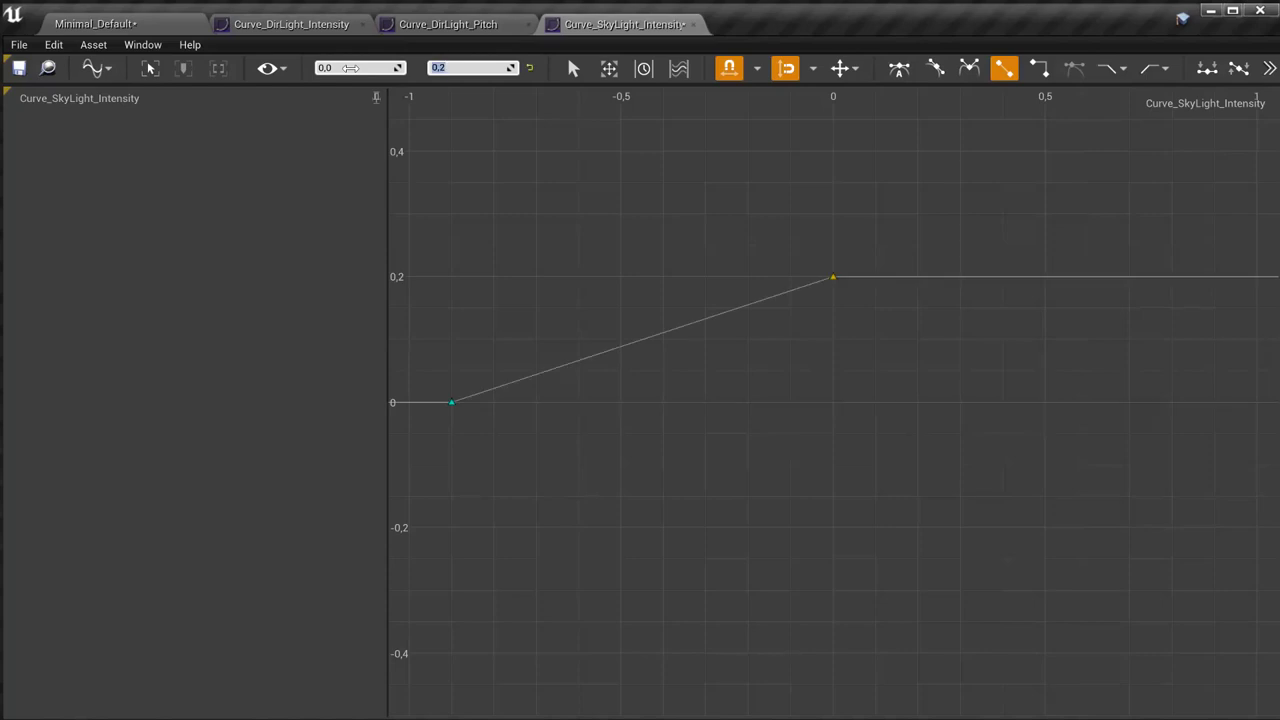
Step: Set the time of the key with value 0 to 0 and the time of the 0,2 key to 5
click(451, 402)
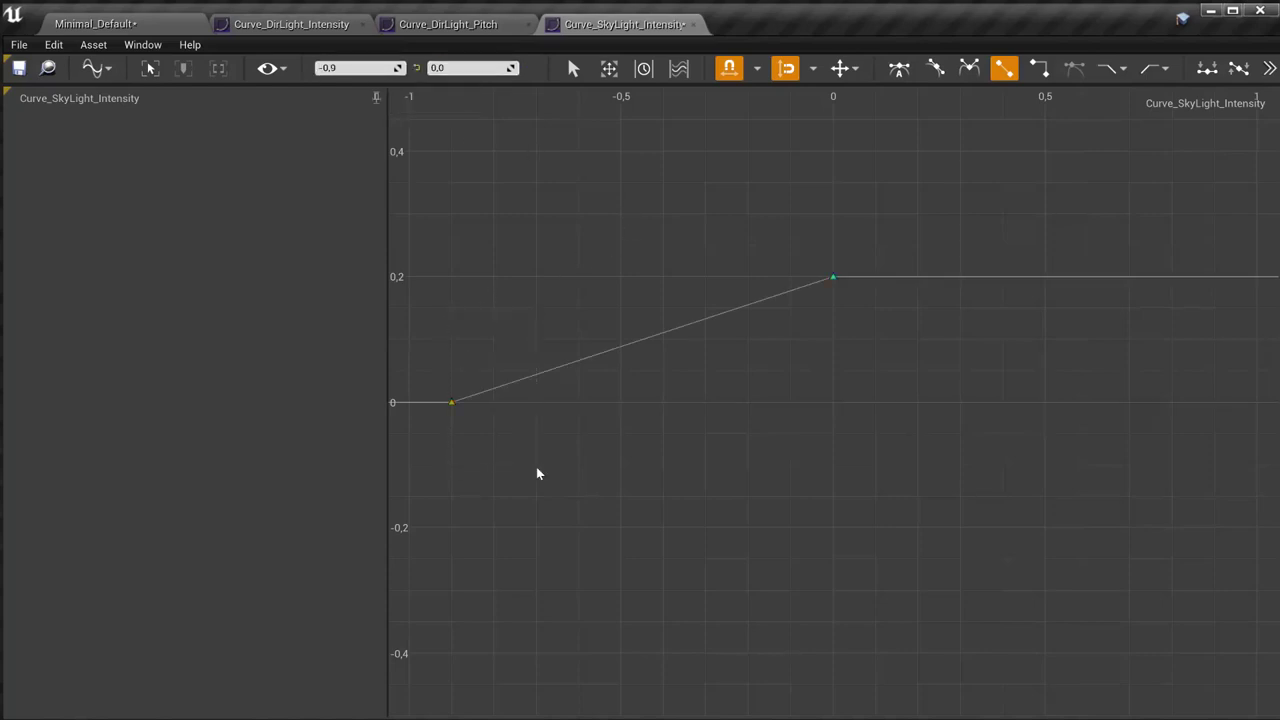
click(337, 68)
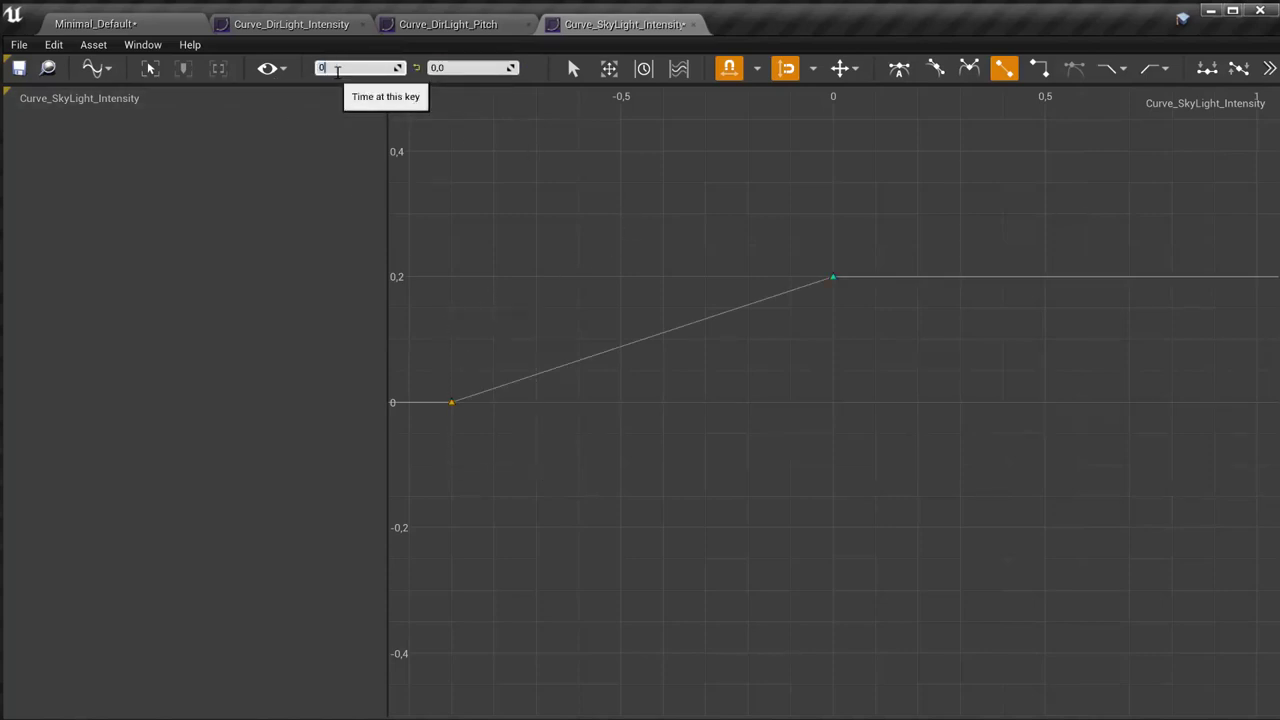
click(622, 271)
drag(803, 230, 890, 302)
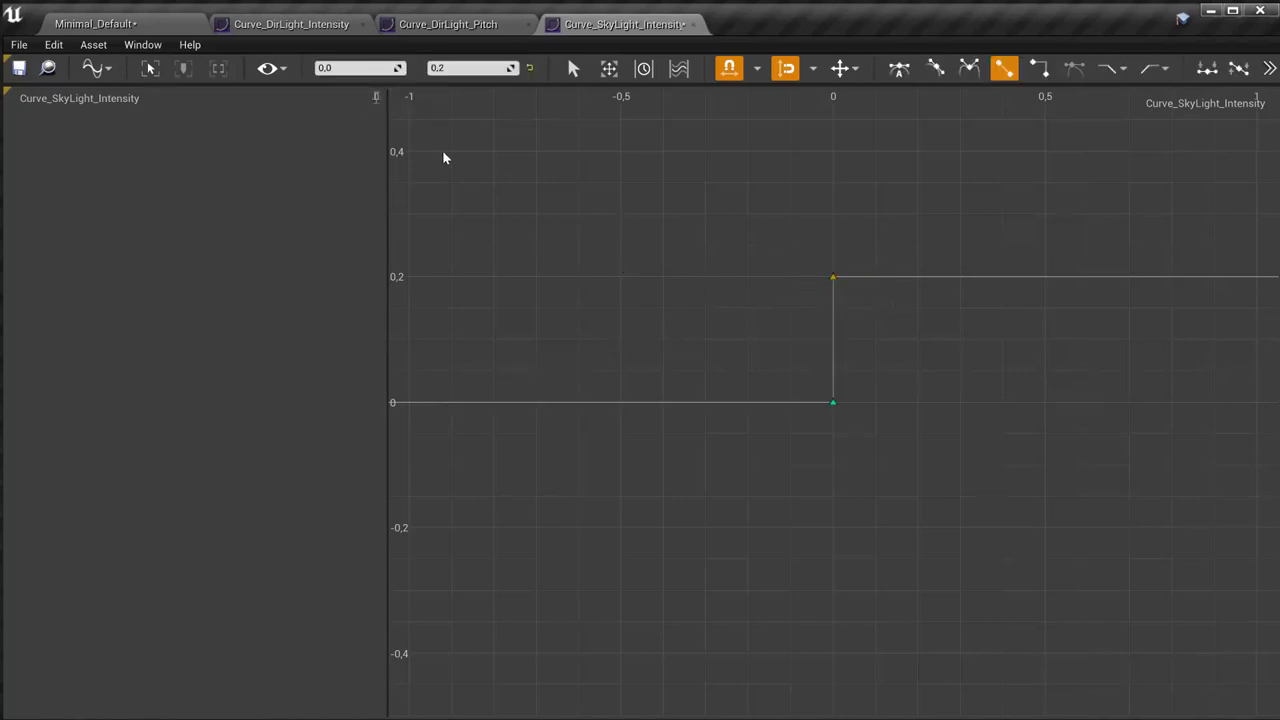
click(362, 67)
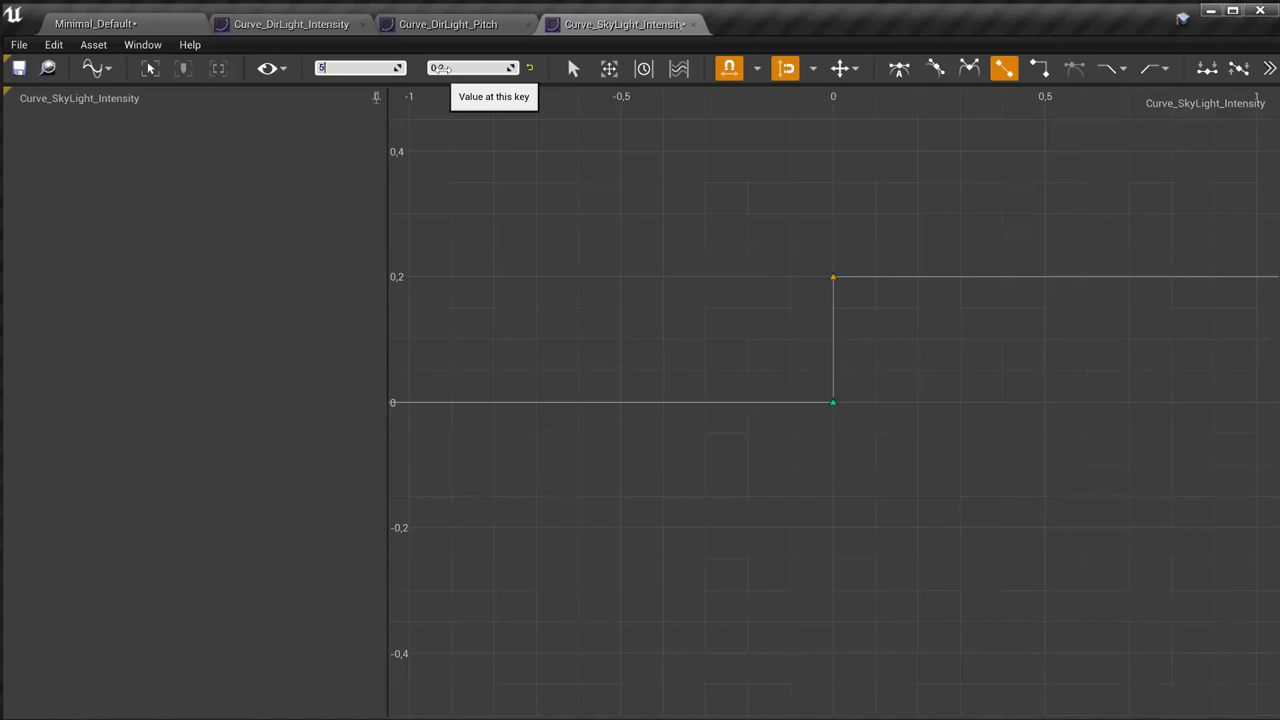
key(Return)
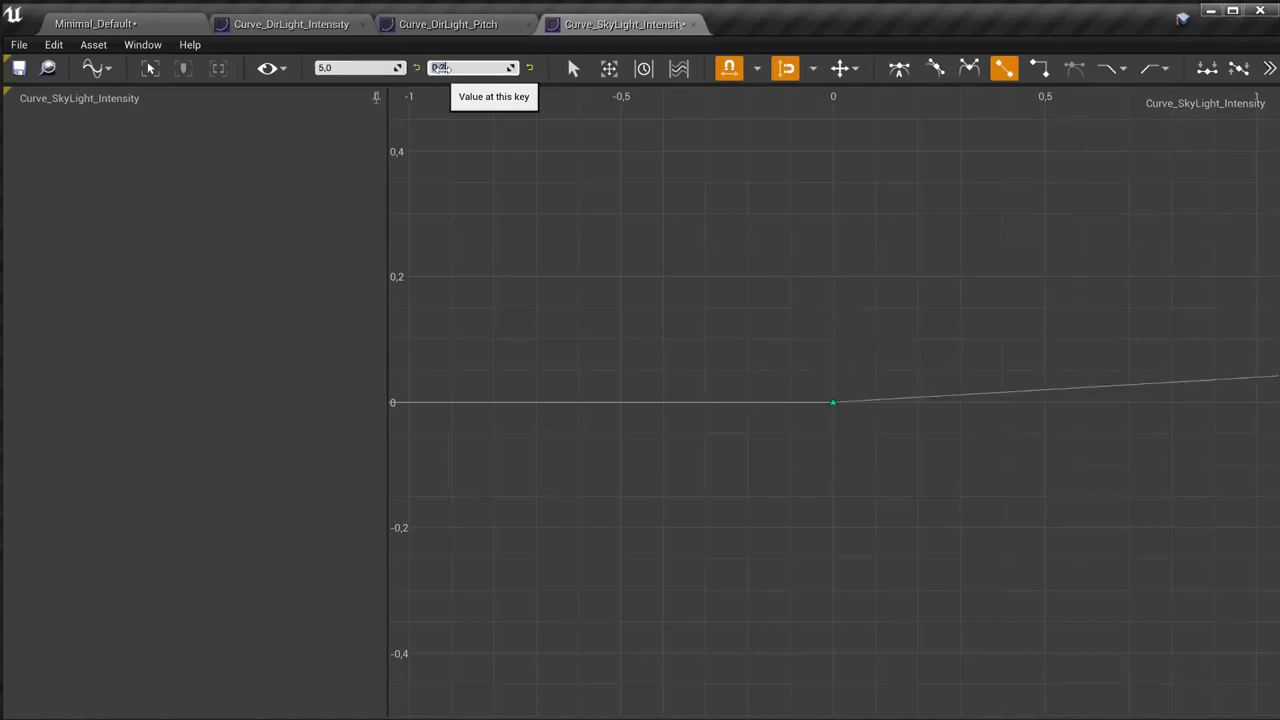
Step: Set the value of the key at time 0 to 0,2 and frame it in the graph
right_drag(816, 449, 720, 460)
scroll(566, 440, down, 7)
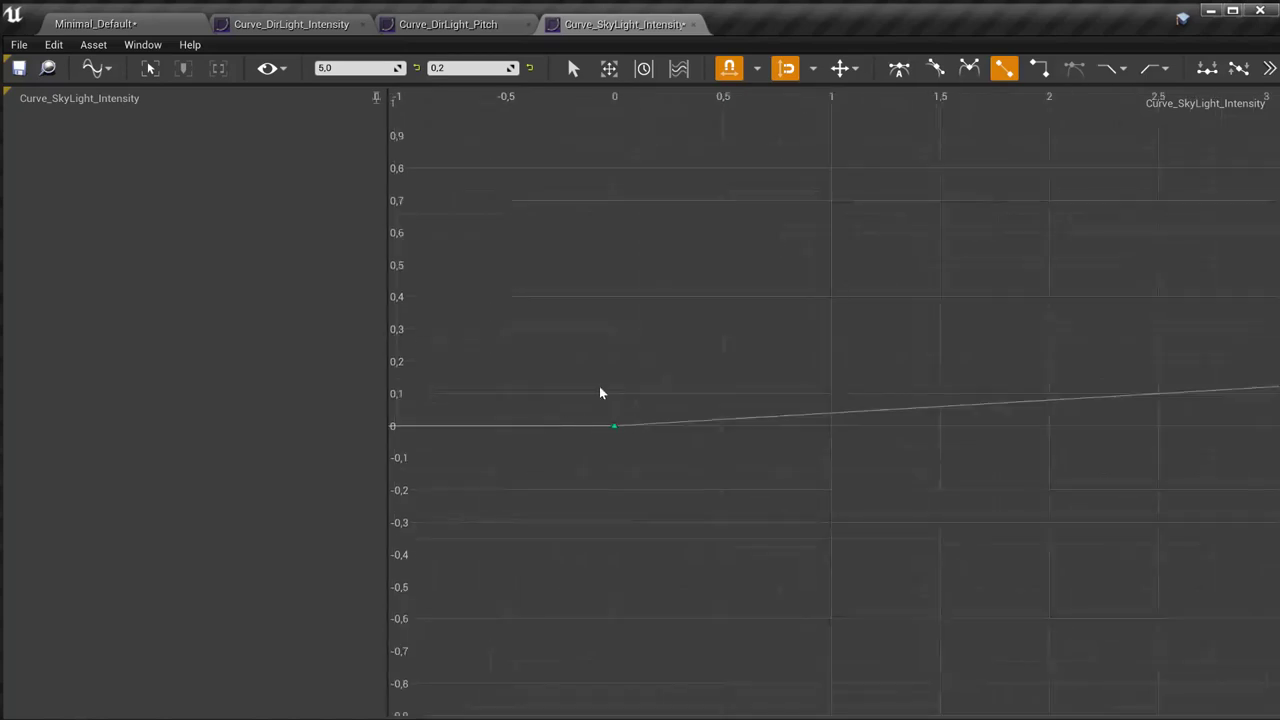
click(614, 425)
click(461, 67)
text(0,)
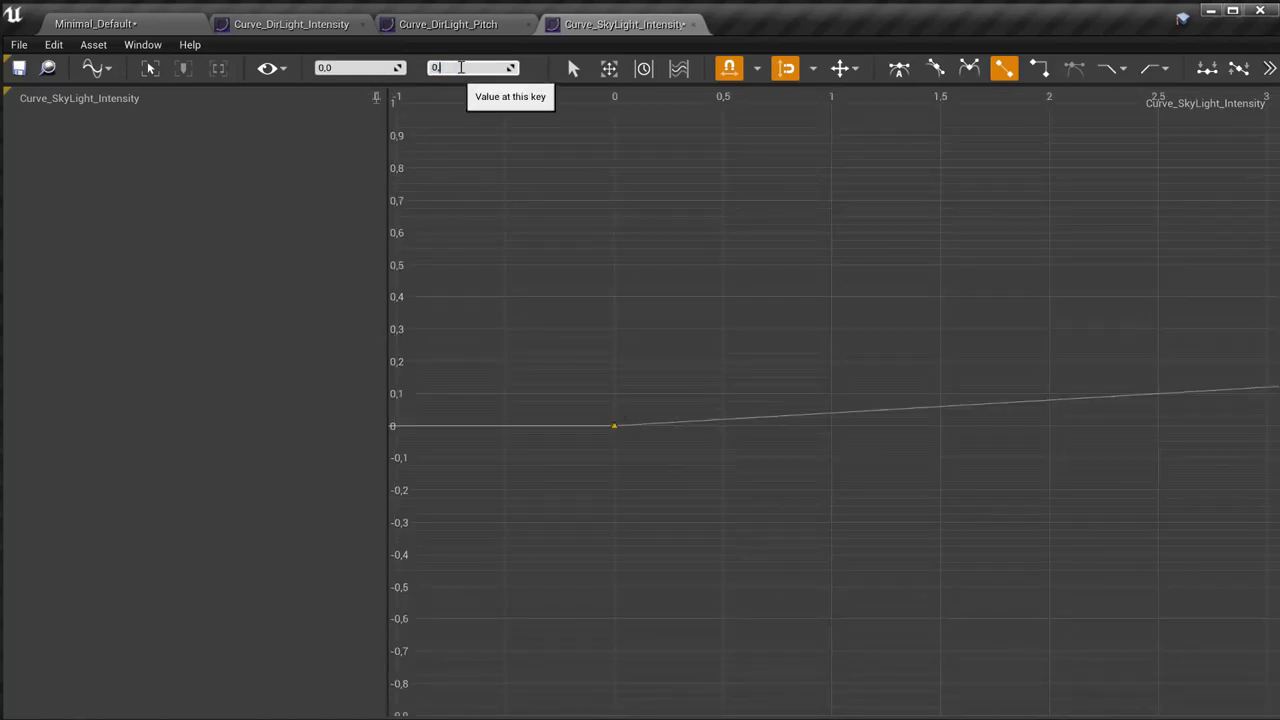
text(,2)
key(Return)
click(150, 67)
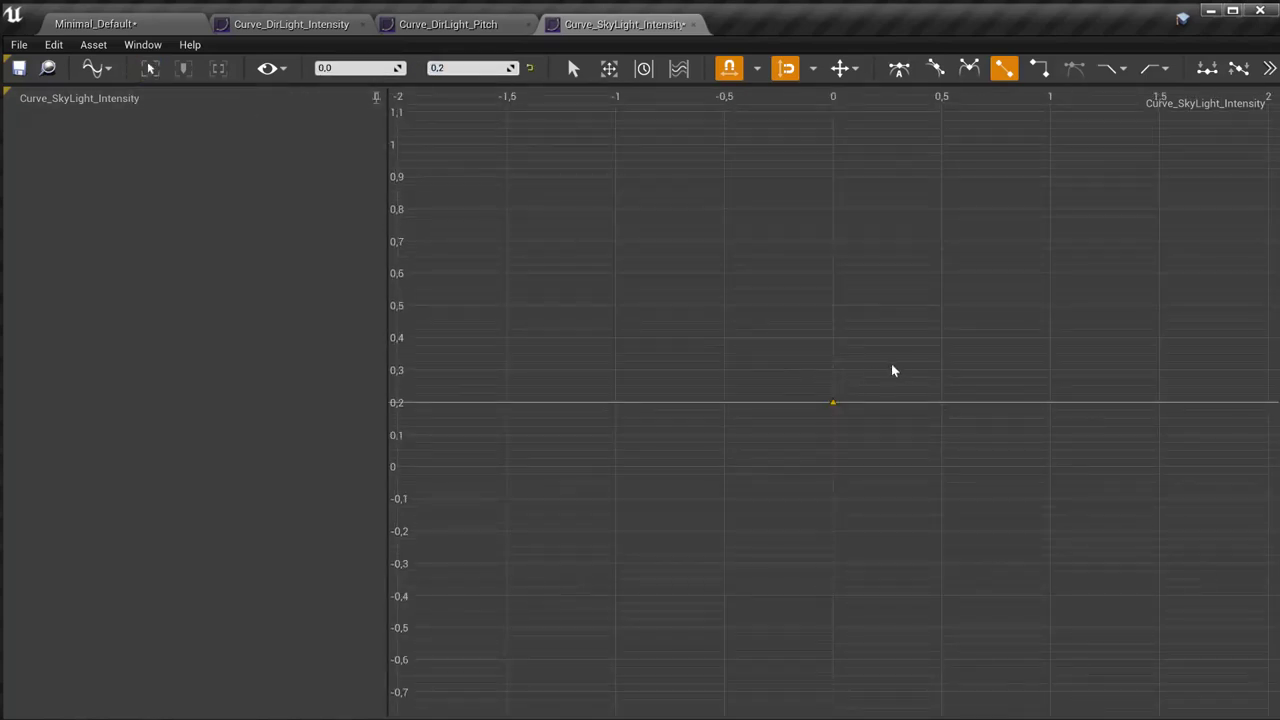
Step: Add a third key at time 6 and set its value to 1
scroll(608, 380, down, 6)
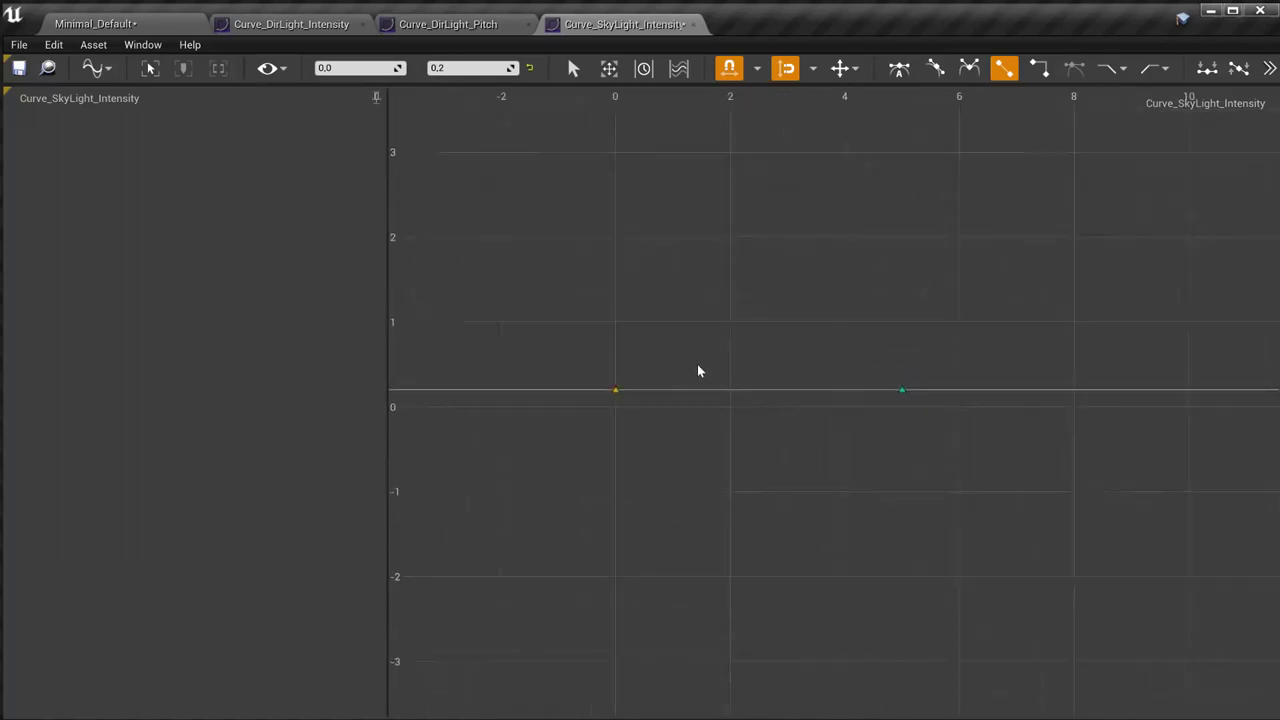
click(755, 362)
right_drag(744, 361, 677, 410)
right_drag(950, 432, 789, 371)
middle_click(778, 313)
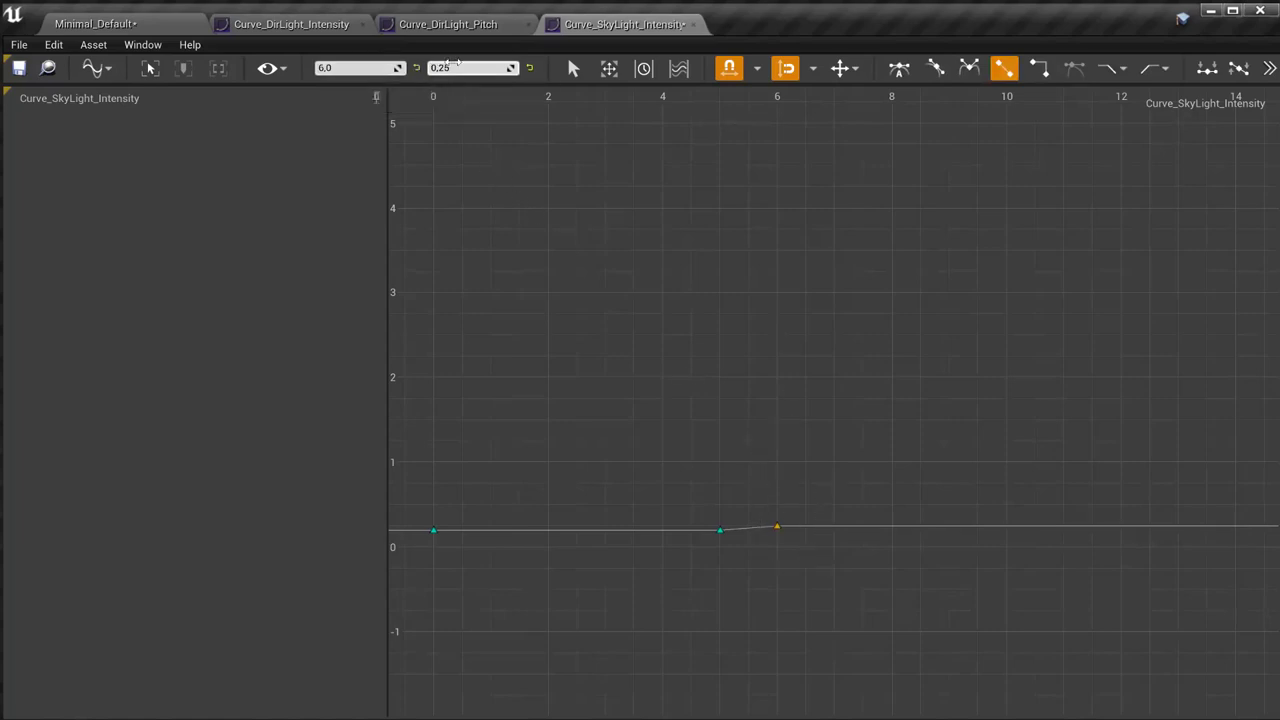
click(457, 67)
text(1)
key(Return)
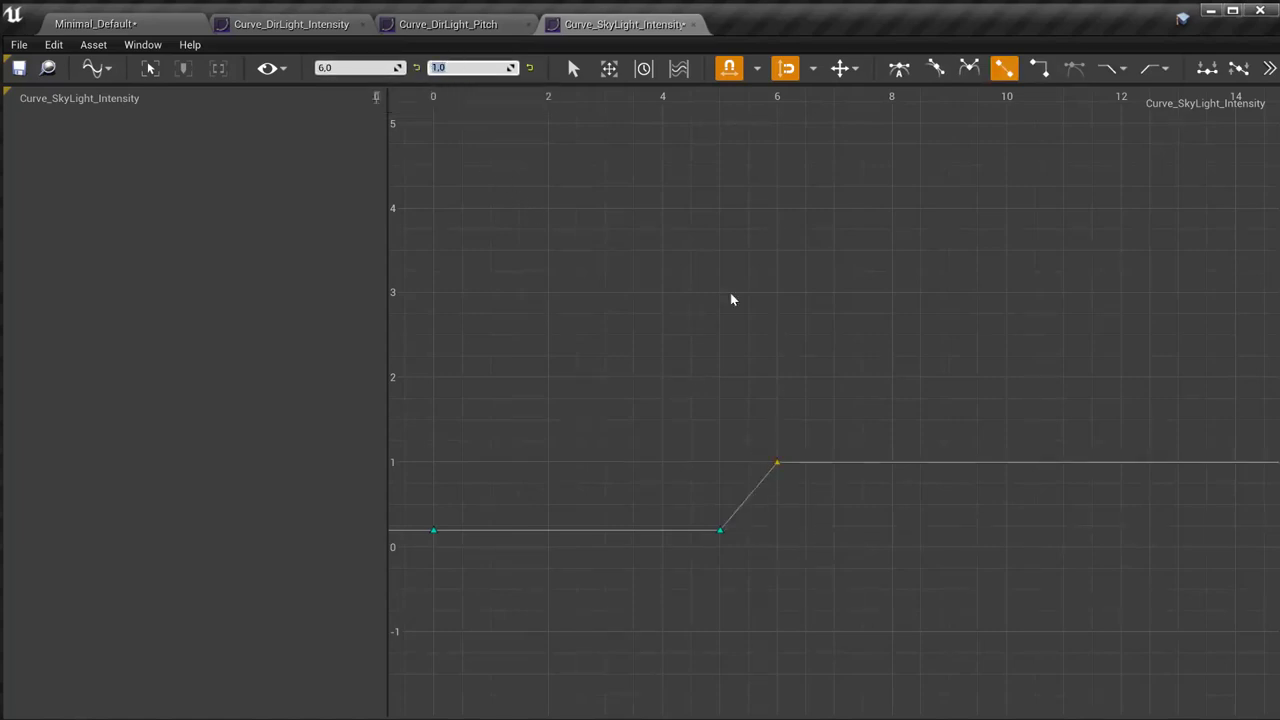
Step: Return to the Minimal_Default level and raise the SkyLight's intensity scale to about 27,28
right_drag(978, 407, 821, 392)
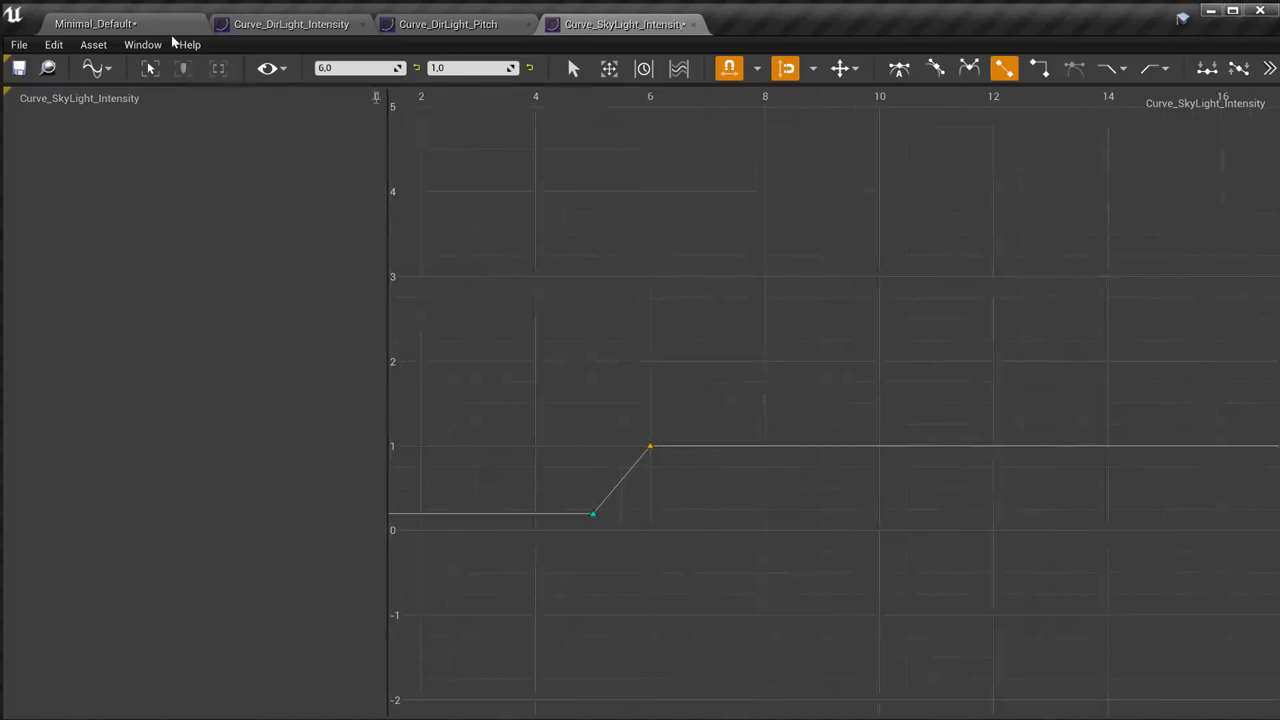
click(160, 23)
mouse_move(1104, 629)
mouse_down()
mouse_move(1180, 629)
mouse_move(1020, 629)
mouse_move(1140, 629)
mouse_move(1108, 629)
mouse_up()
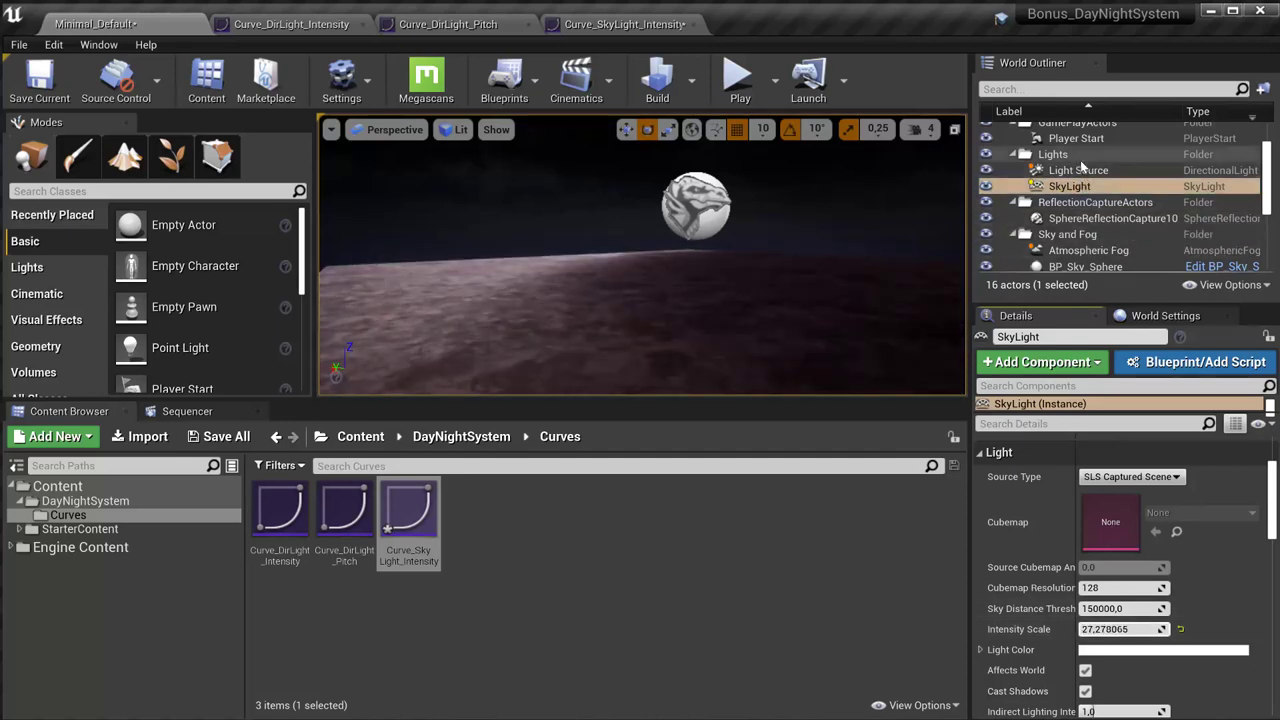
Step: Rotate the Light Source directional light and set its intensity to 3 lux
click(1078, 170)
key(f)
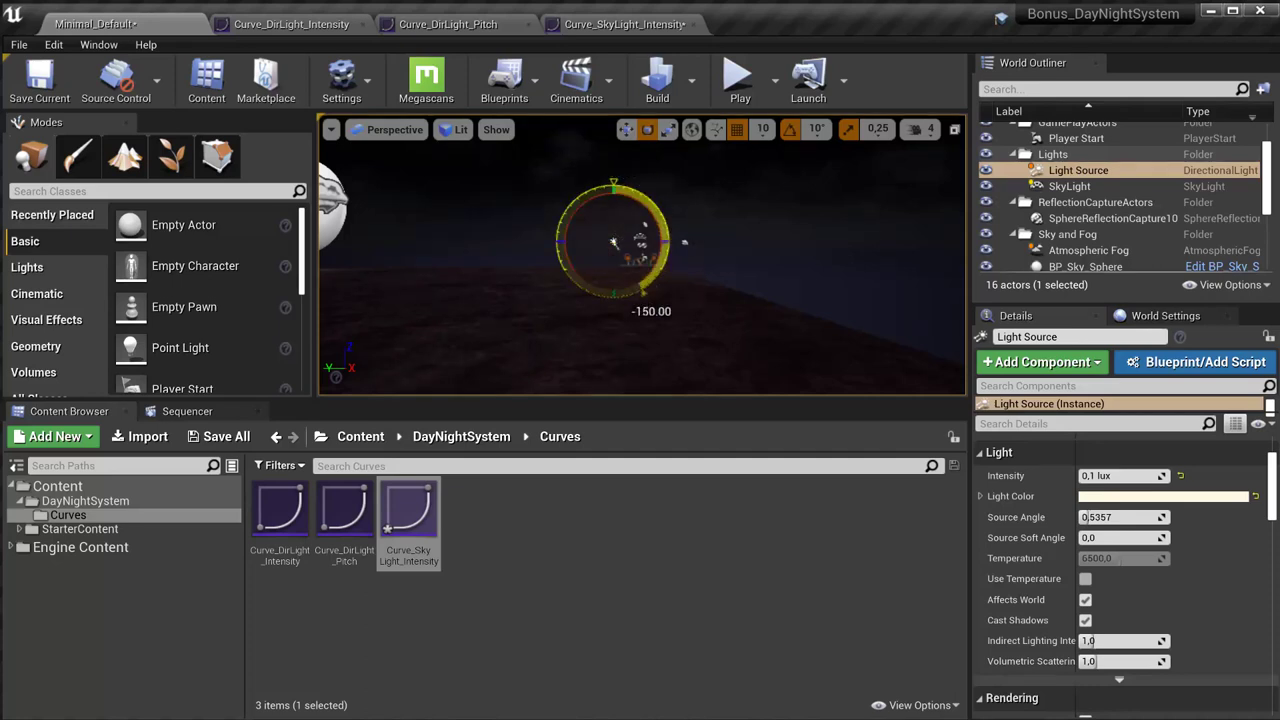
click(1120, 475)
text(3)
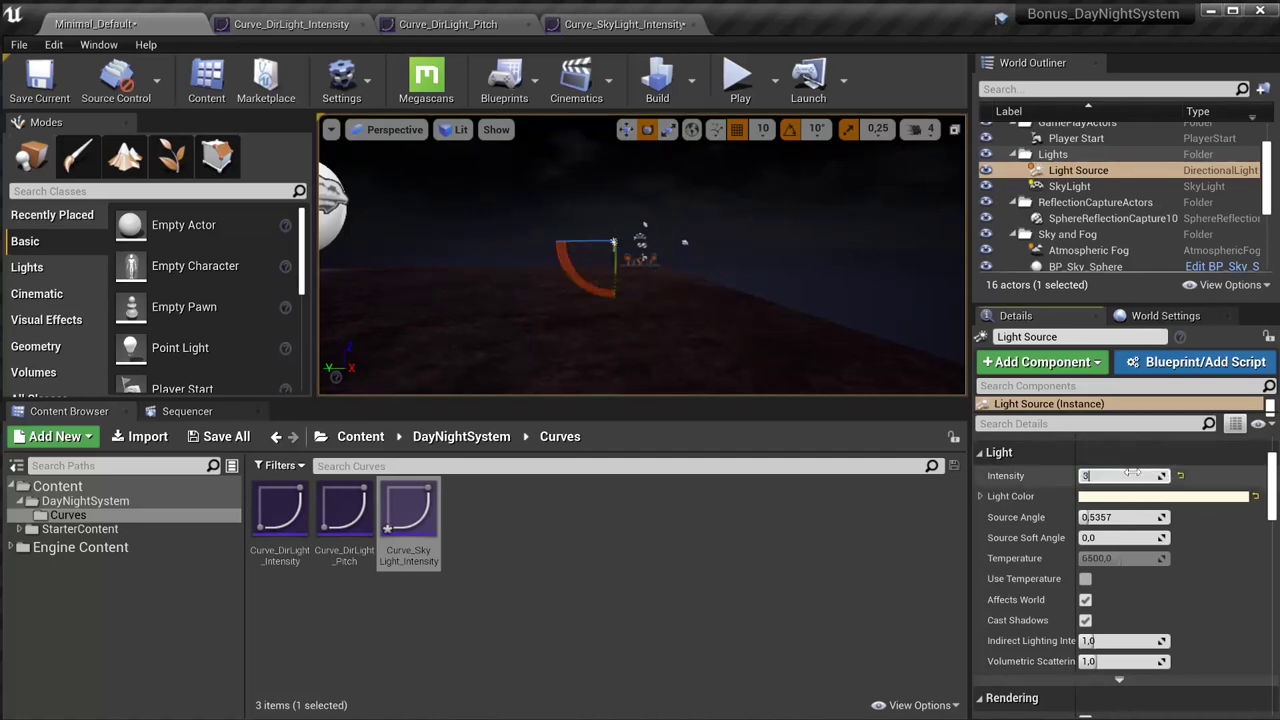
key(Return)
right_drag(880, 290, 610, 290)
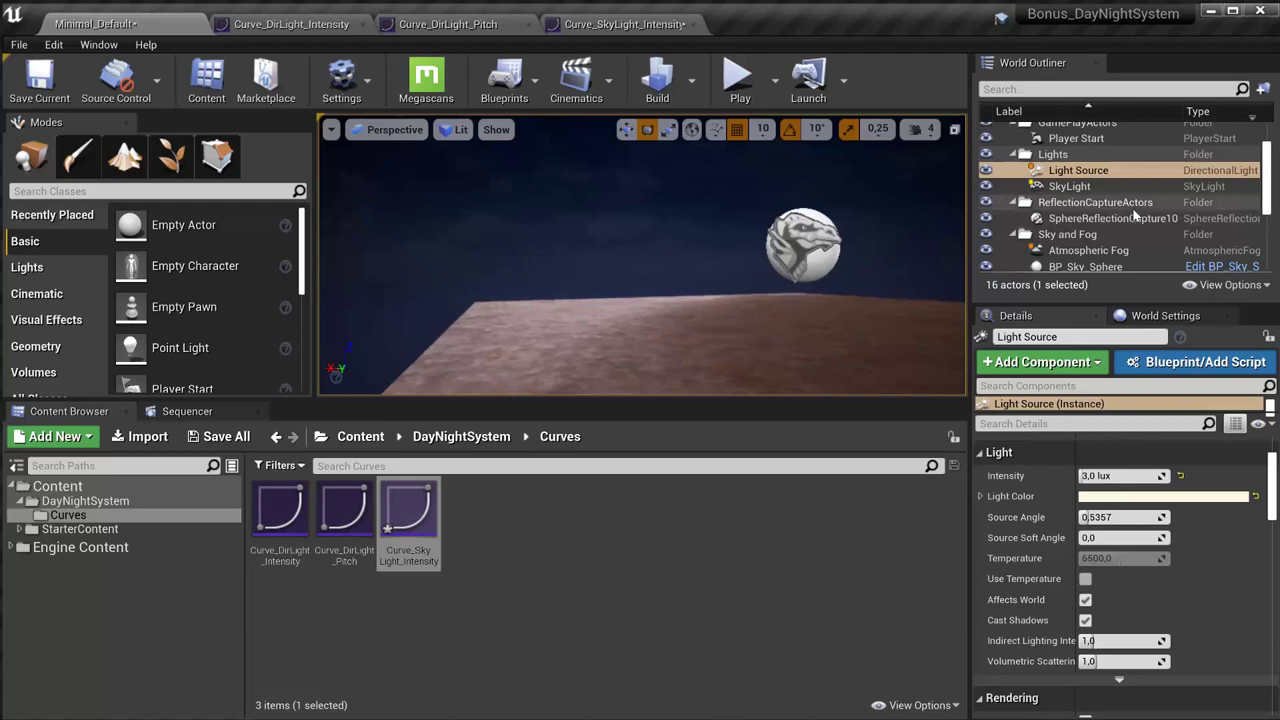
Step: Refresh the material of BP_Sky_Sphere so the sky matches the rotated directional light
click(1082, 187)
click(1080, 266)
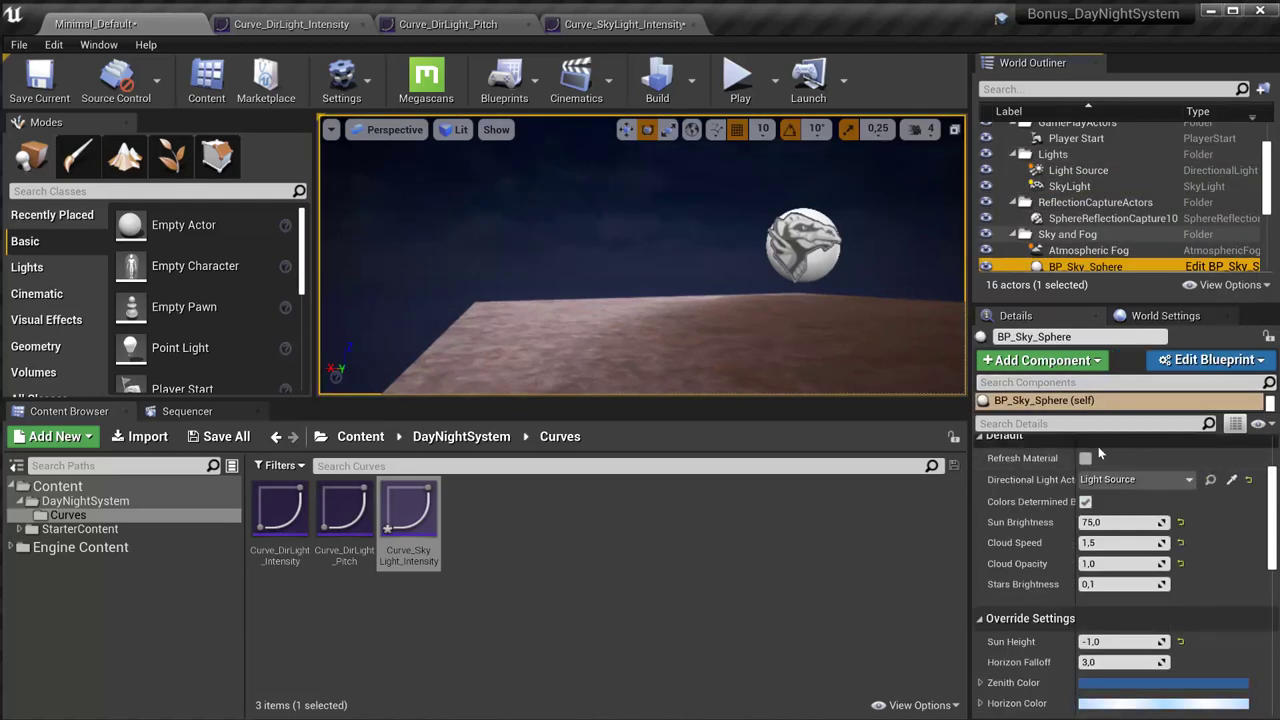
click(1085, 459)
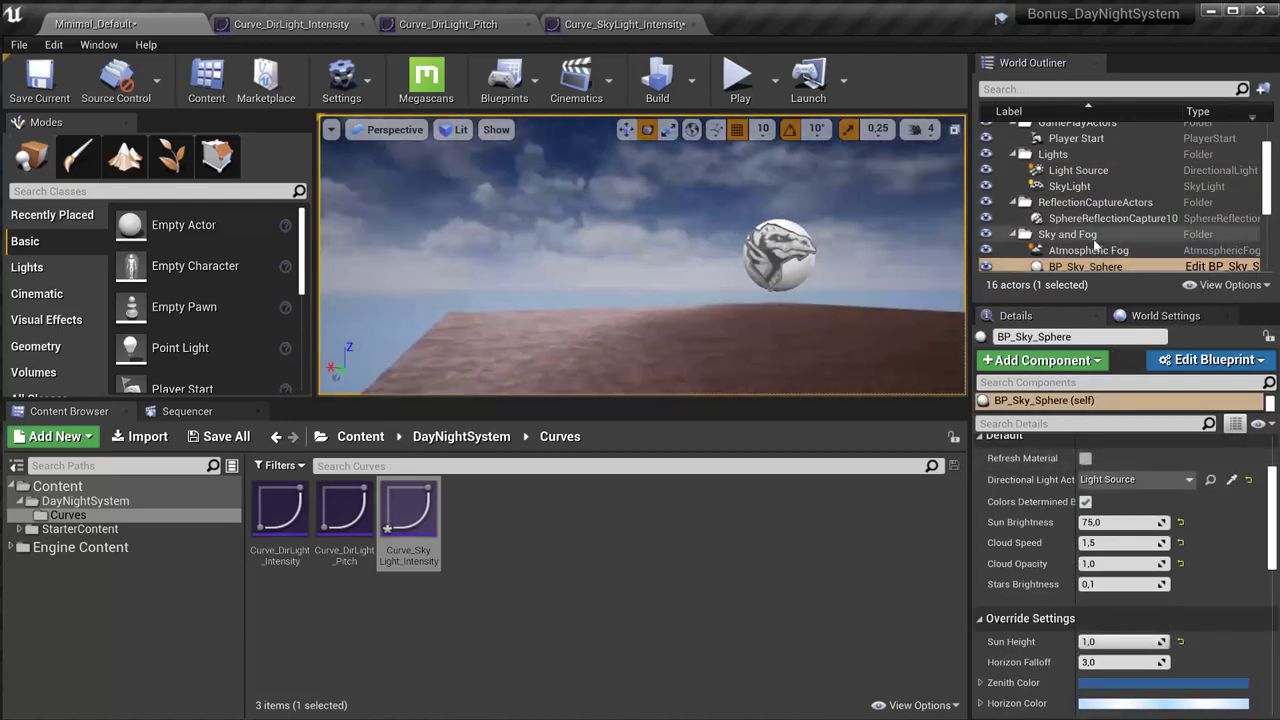
Step: Try different intensity scales on the SkyLight, settle on 1, and check the lighting on the ground
click(1091, 188)
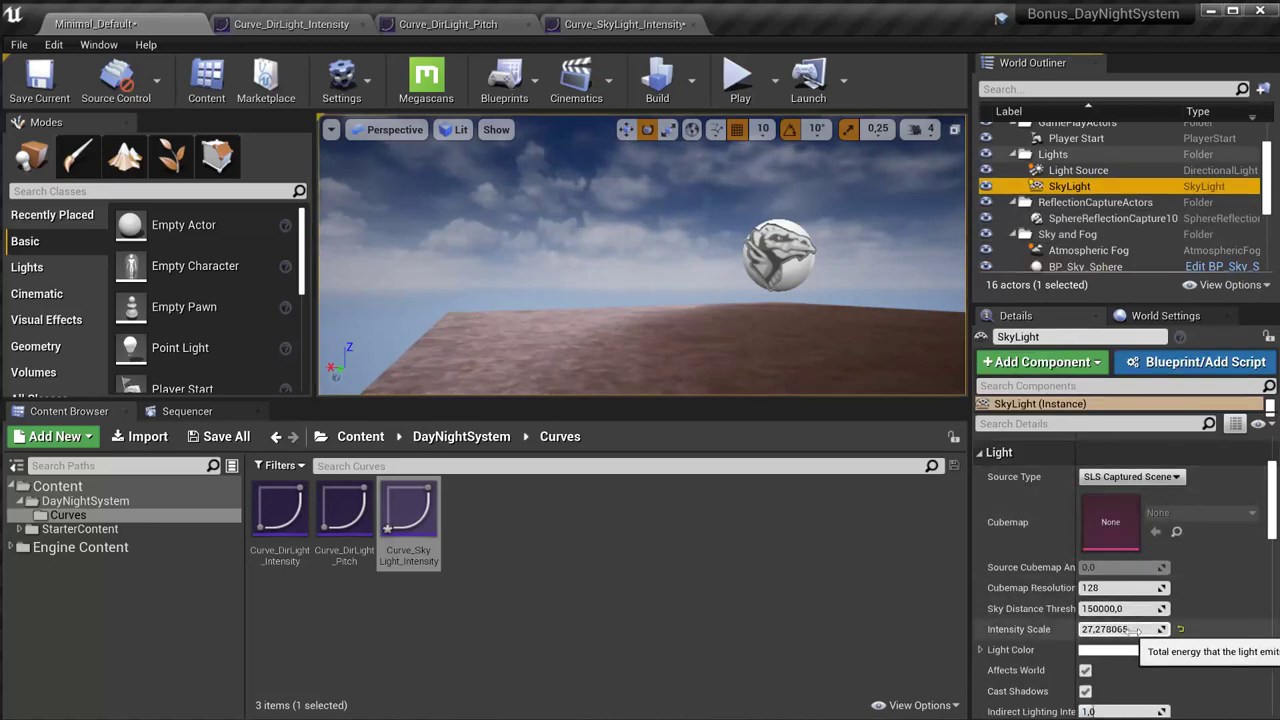
mouse_move(1126, 630)
mouse_down()
mouse_move(1085, 630)
mouse_move(1134, 630)
mouse_up()
click(1134, 630)
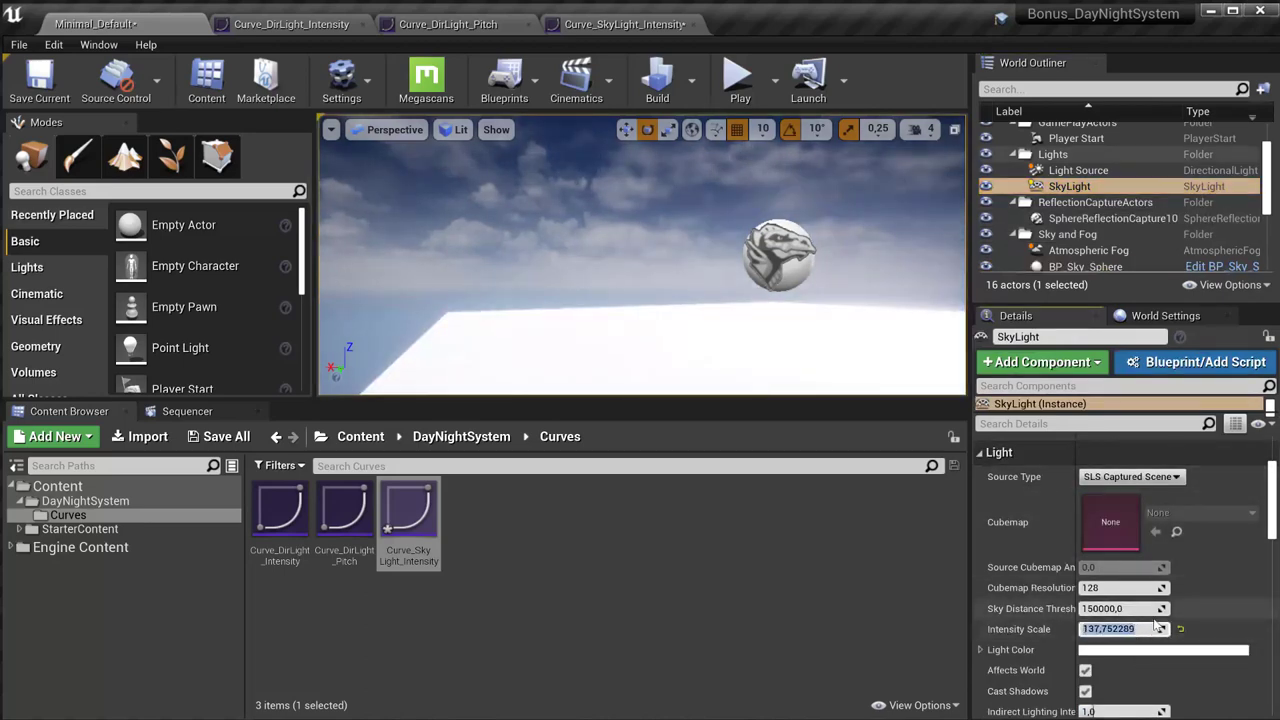
text(3)
key(Return)
drag(1158, 627, 1128, 622)
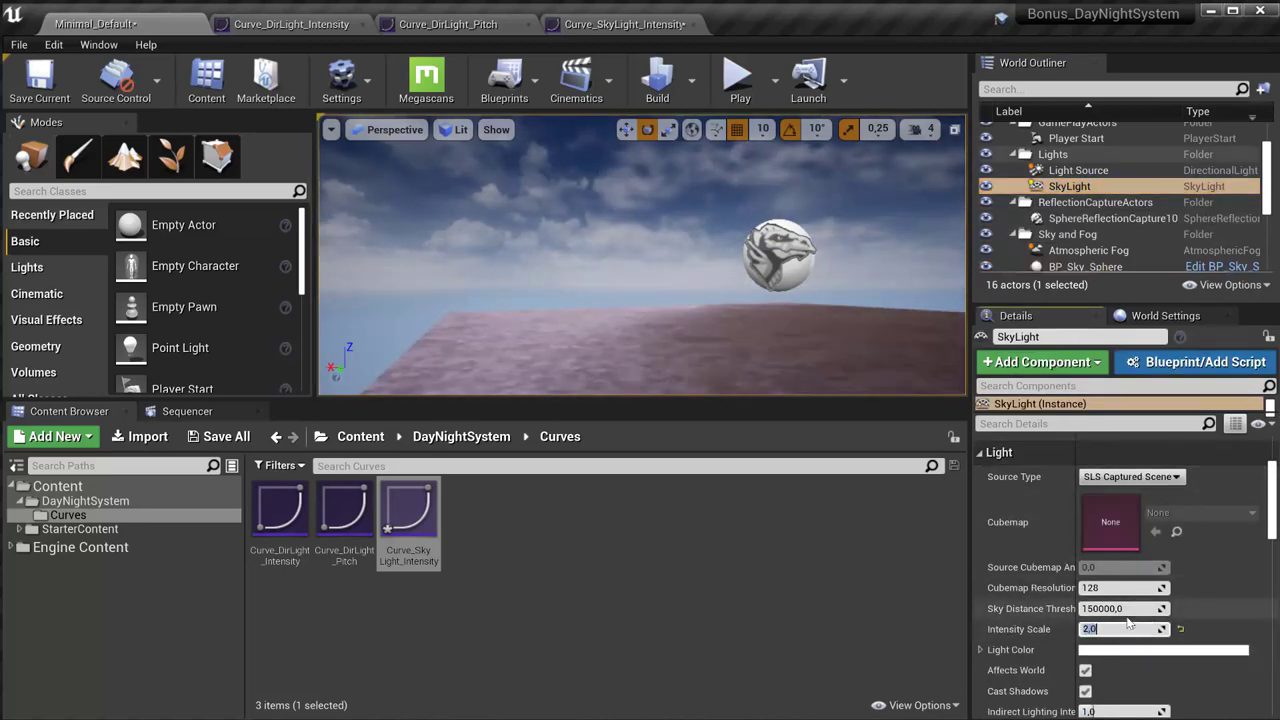
text(1)
key(Return)
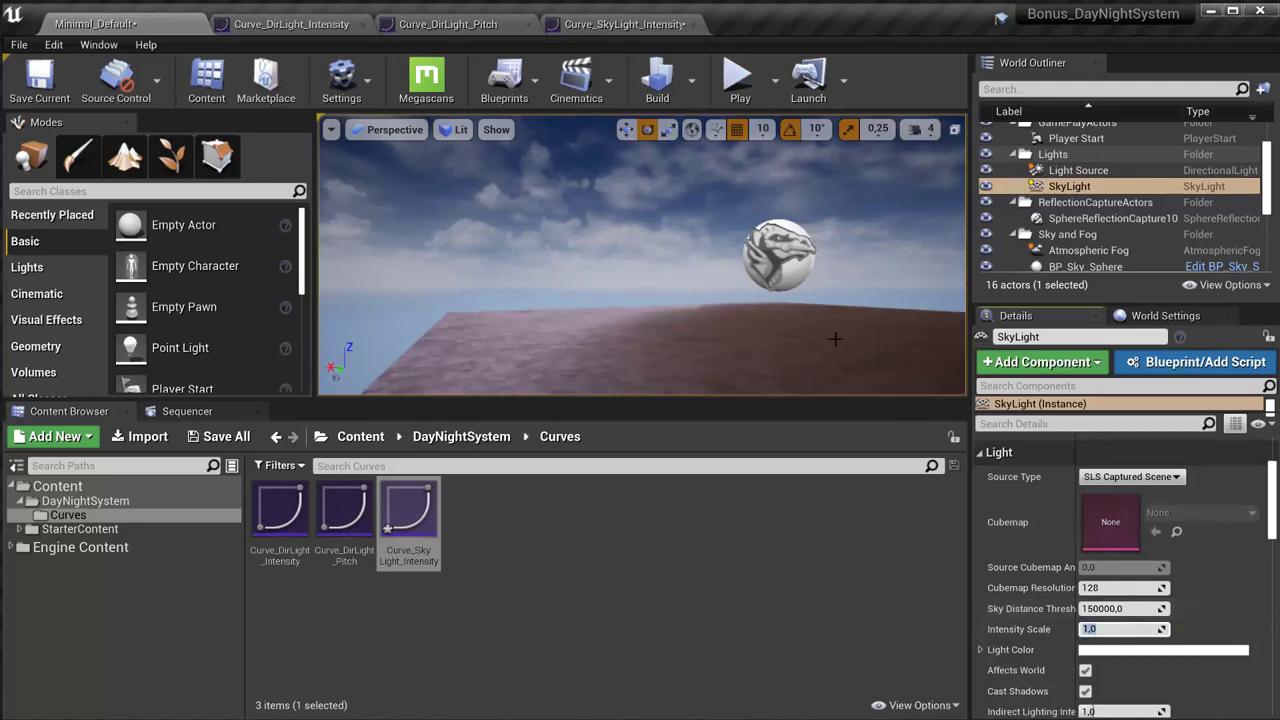
right_drag(837, 337, 837, 380)
key(w)
right_drag(660, 280, 650, 290)
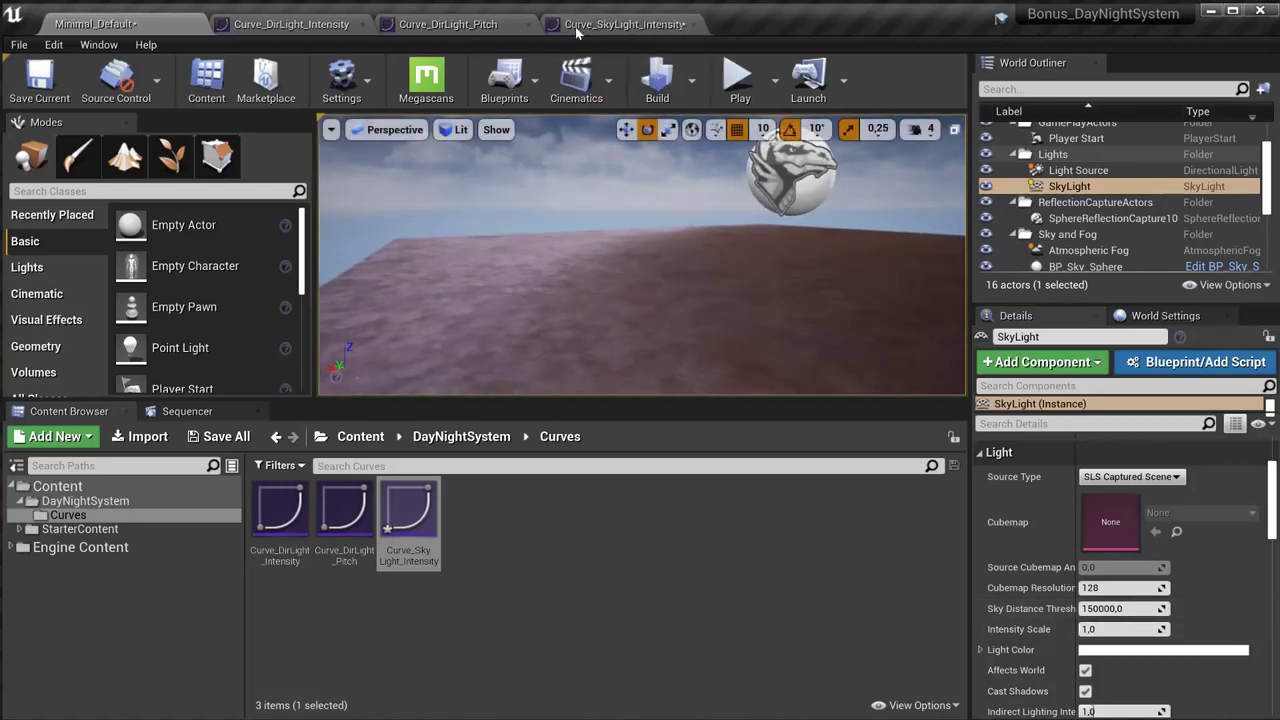
Step: Review the keys of Curve_SkyLight_Intensity and check the evening key times in Curve_DirLight_Pitch
click(575, 22)
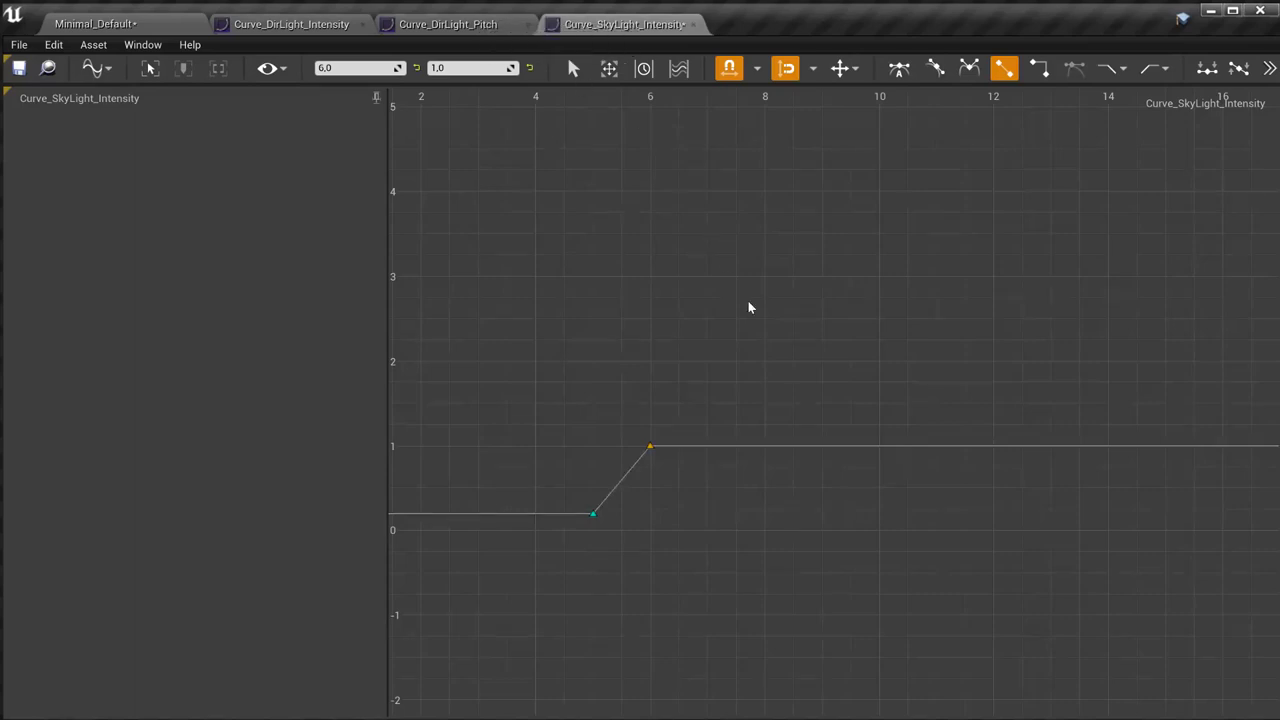
right_drag(749, 304, 715, 306)
right_drag(793, 383, 646, 421)
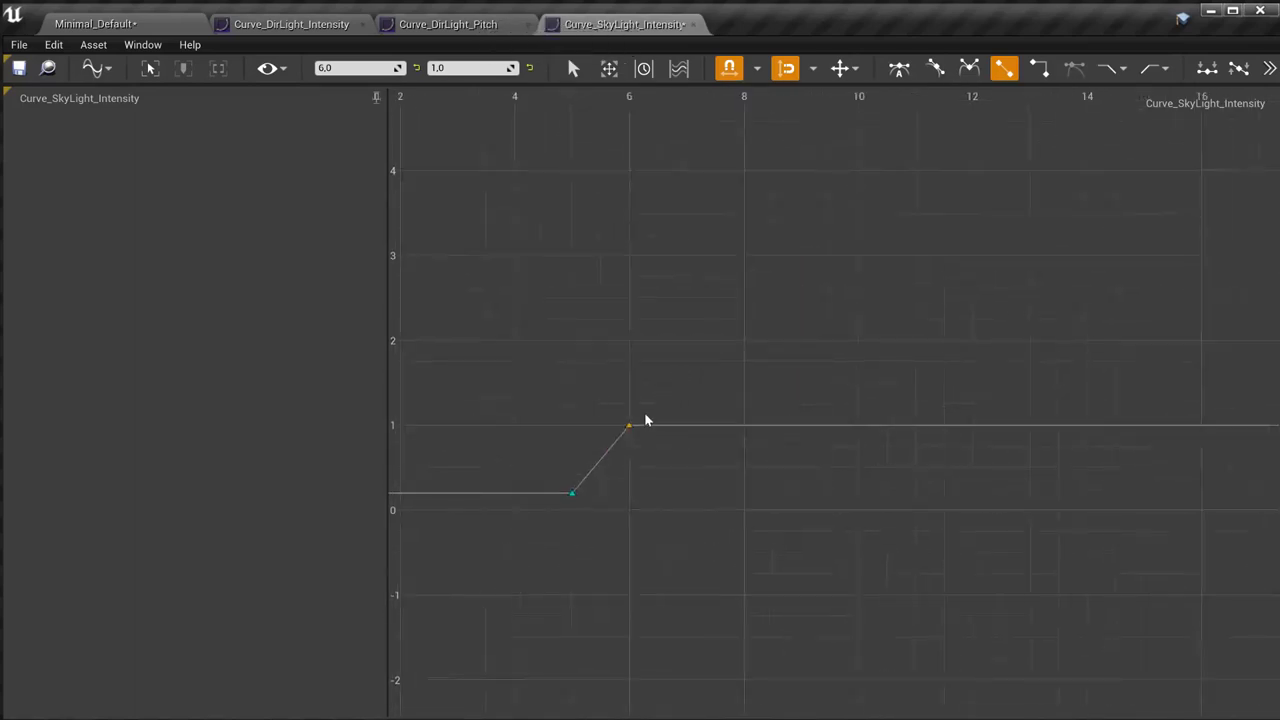
mouse_move(576, 500)
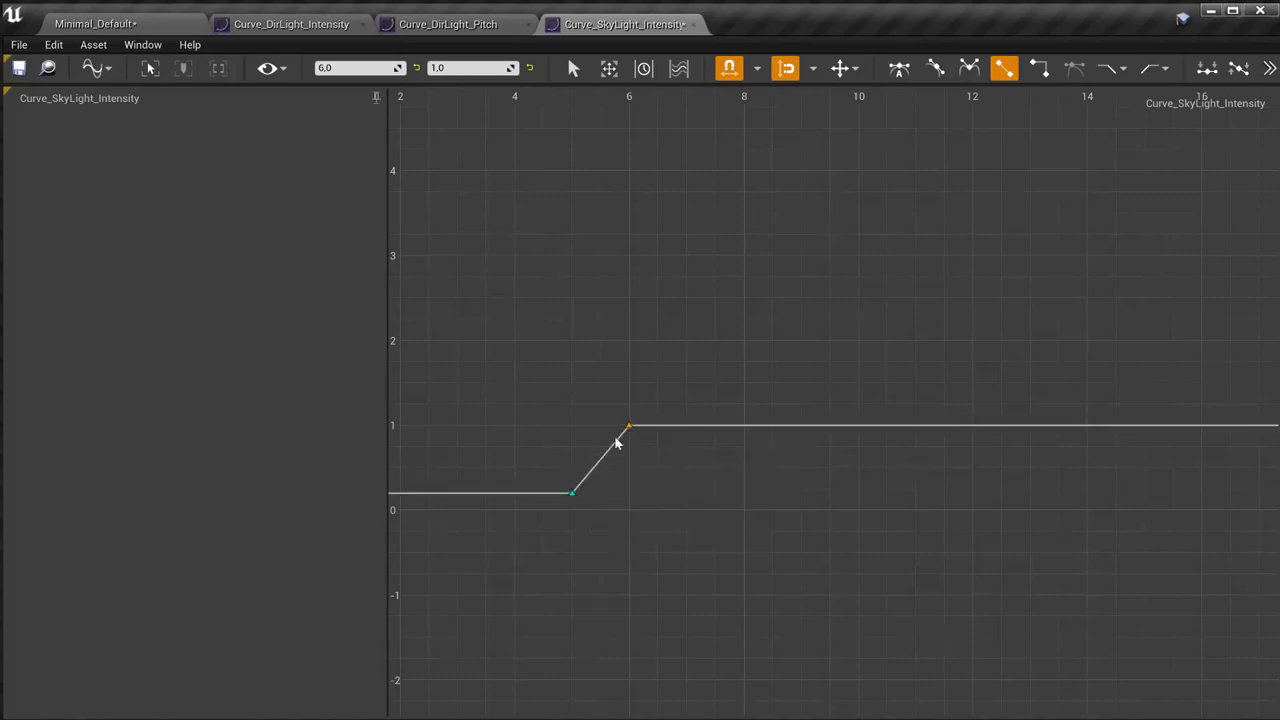
right_drag(645, 437, 586, 449)
right_drag(676, 467, 634, 473)
right_drag(767, 472, 697, 475)
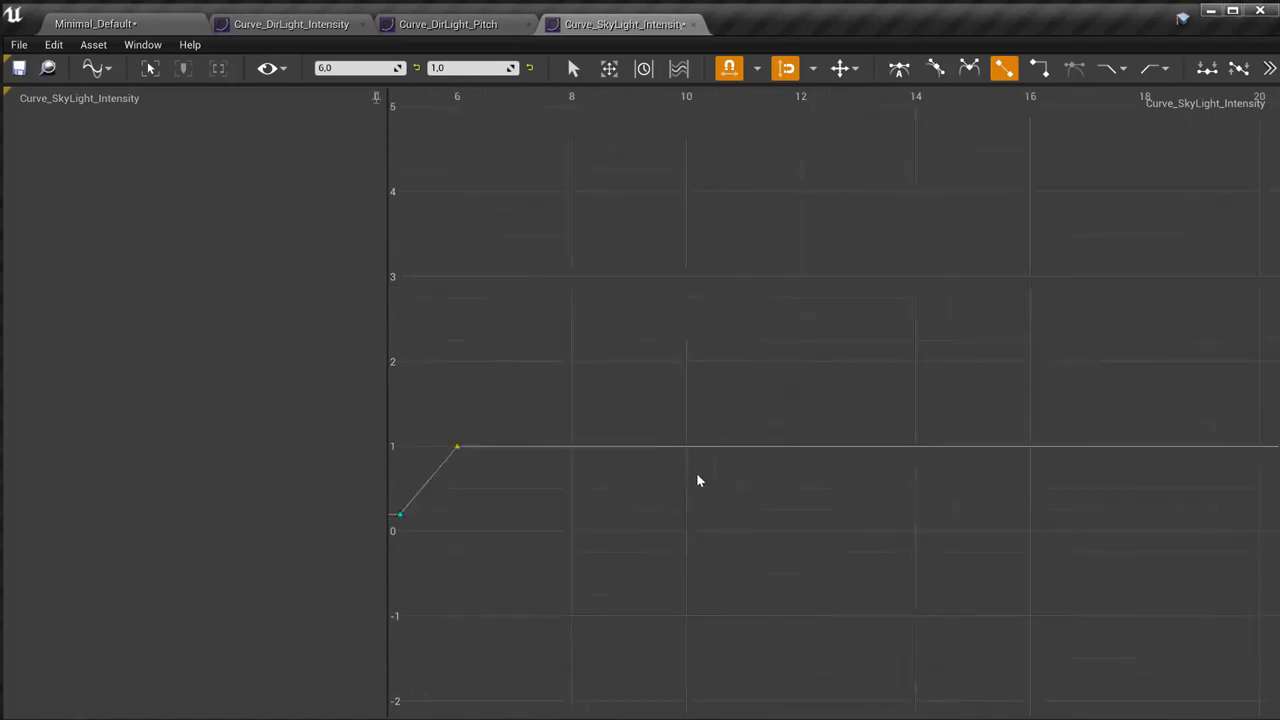
click(468, 25)
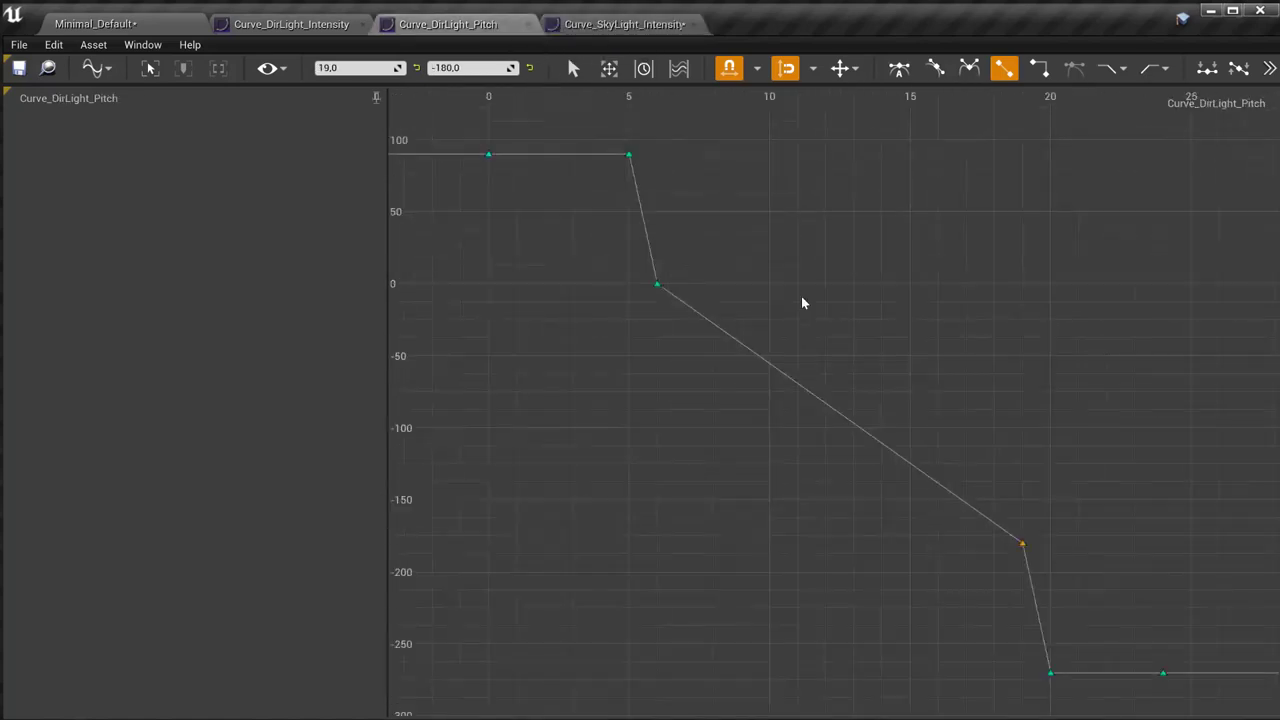
right_drag(802, 302, 703, 266)
mouse_move(887, 486)
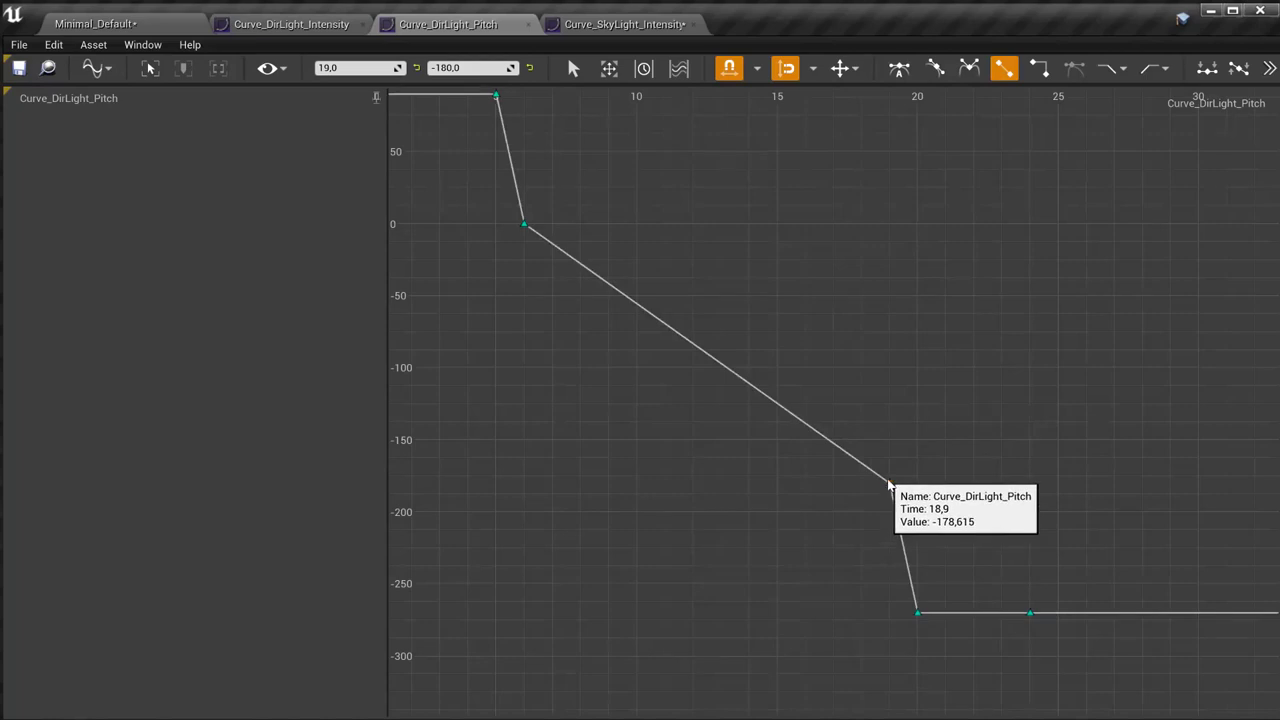
Step: Return to Curve_SkyLight_Intensity and add a key at time 19 with value 1
click(622, 24)
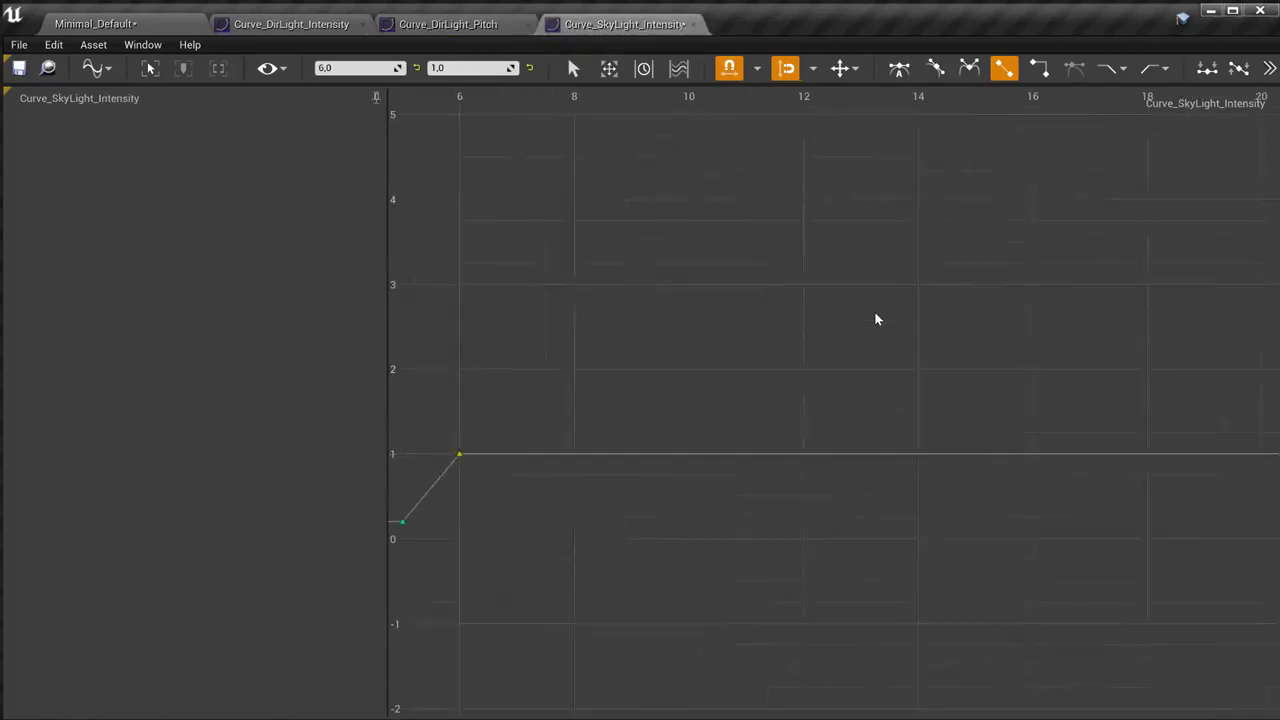
right_drag(872, 320, 749, 317)
scroll(749, 317, down, 2)
middle_click(811, 428)
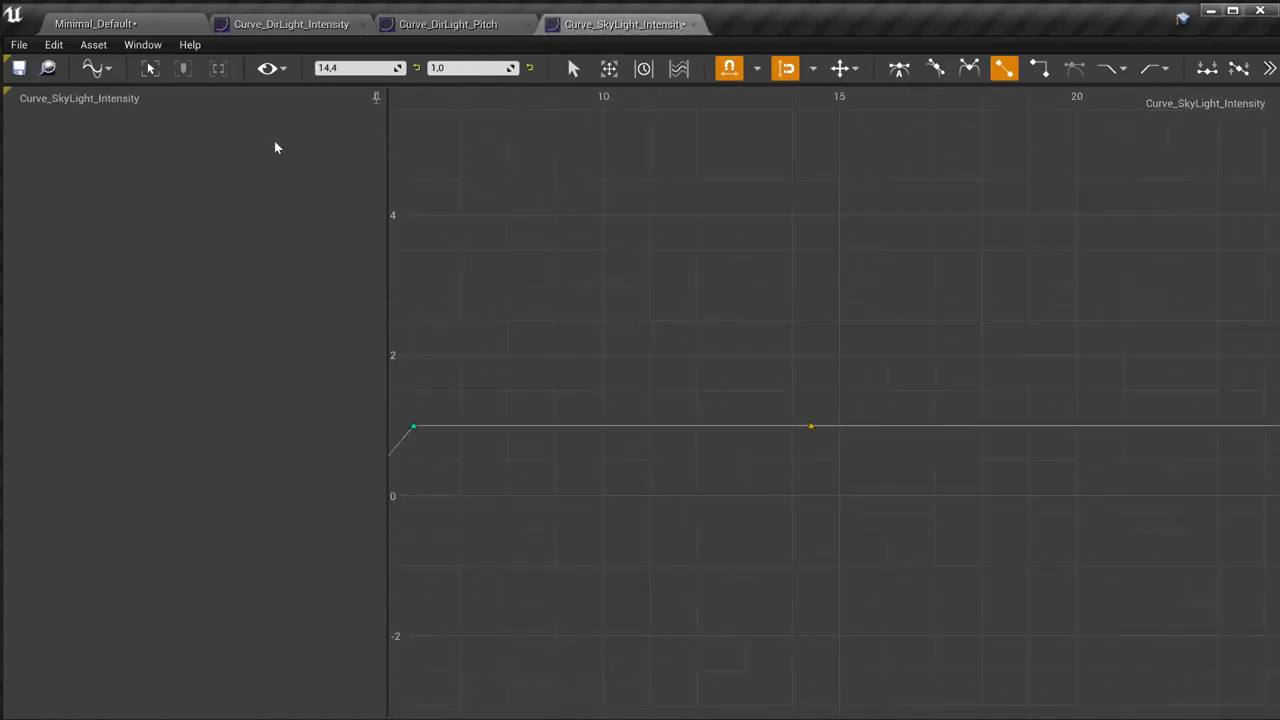
click(345, 67)
text(1)
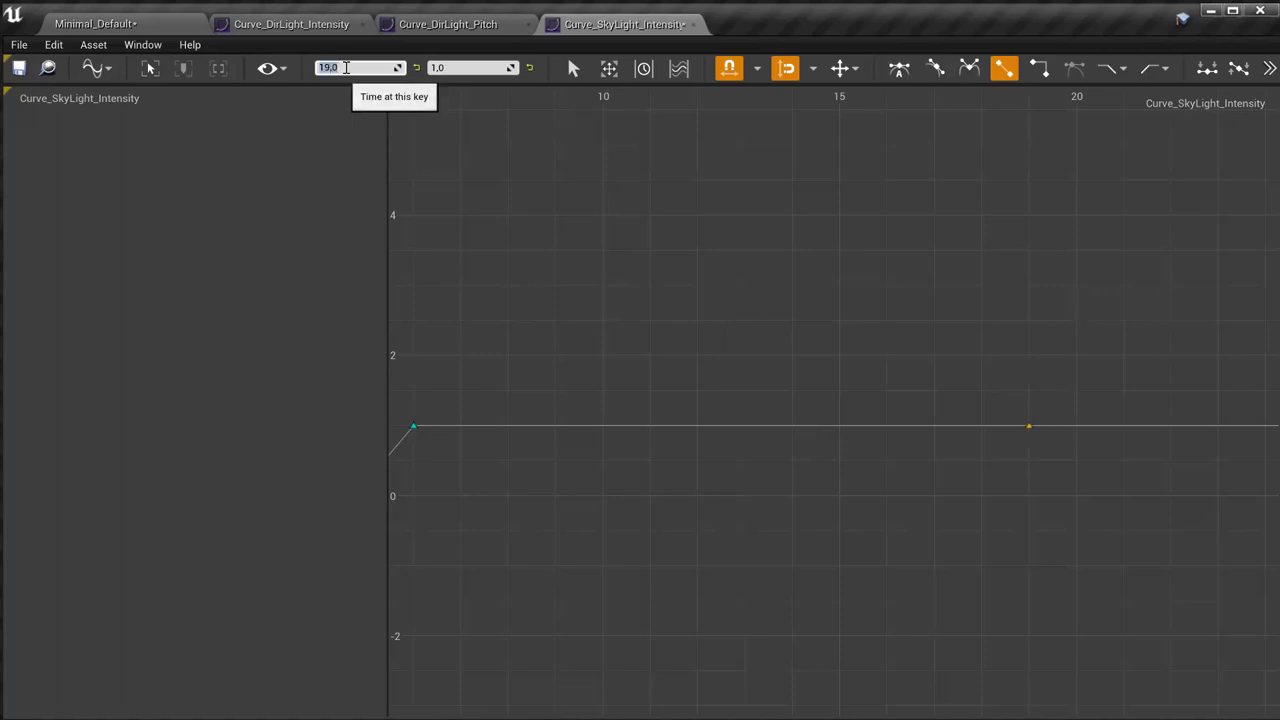
Step: Add a key at time 20 and set its value to 0,2
right_drag(811, 329, 437, 293)
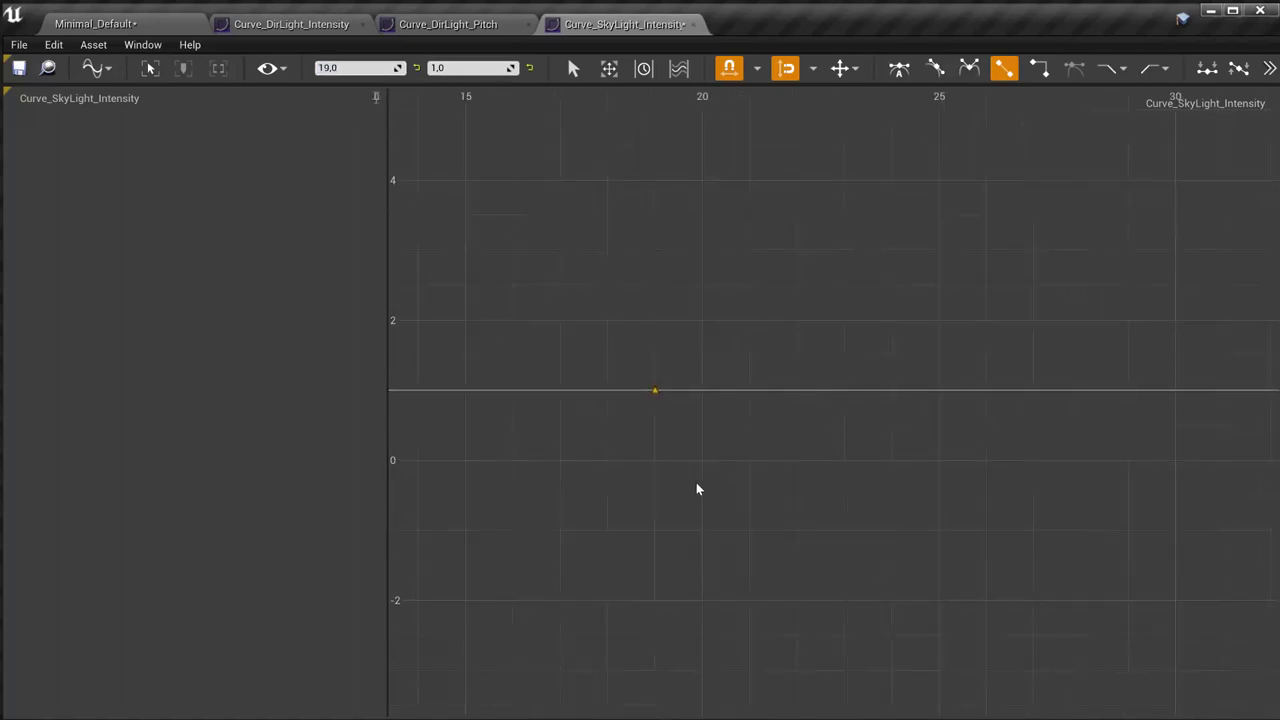
click(385, 67)
text(20)
key(Tab)
text(0,2)
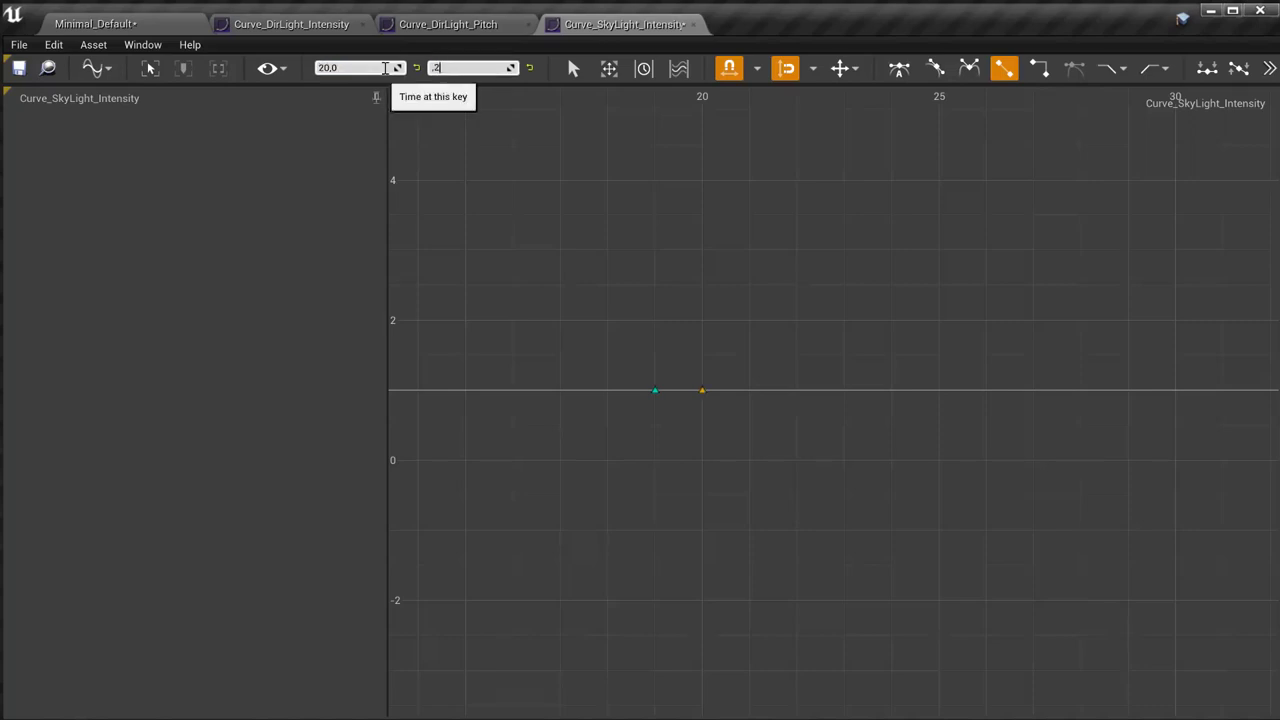
key(Return)
Step: Check the existing keys and add a final key at time 24 with value 0,2
right_drag(586, 407, 931, 442)
scroll(931, 442, down, 4)
drag(473, 440, 598, 486)
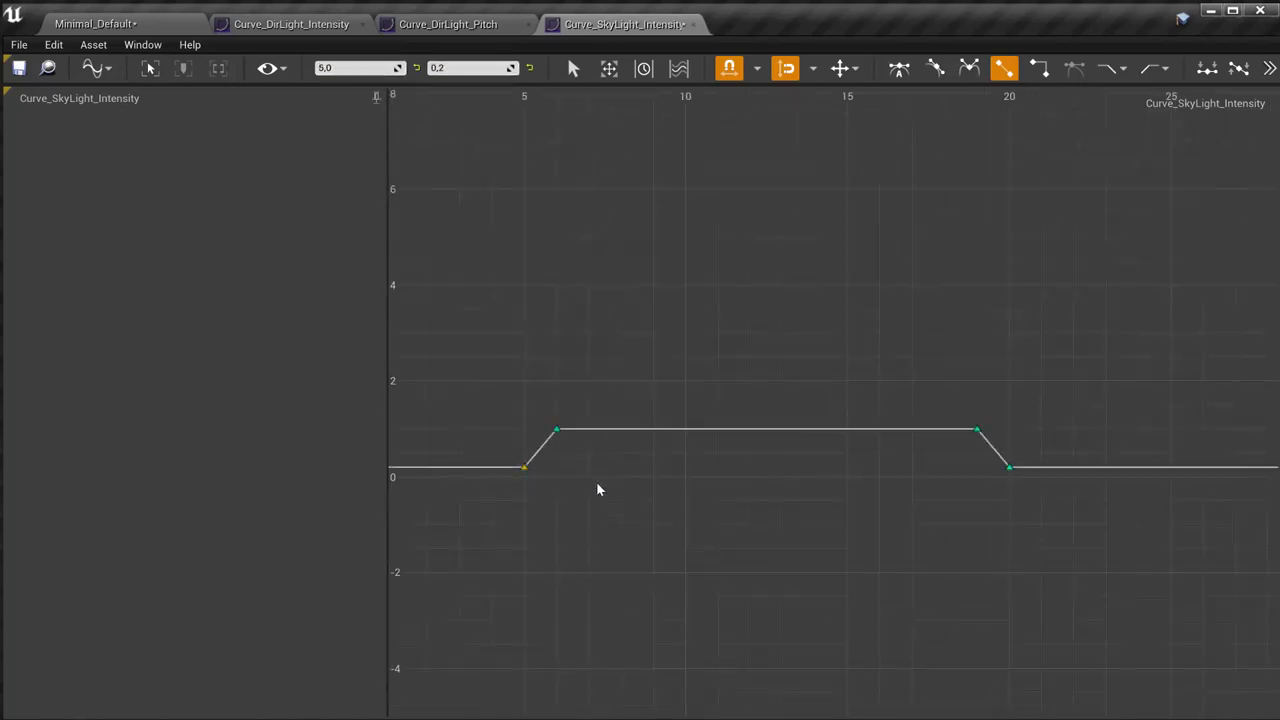
right_drag(860, 559, 637, 526)
right_drag(838, 495, 580, 534)
drag(487, 451, 486, 450)
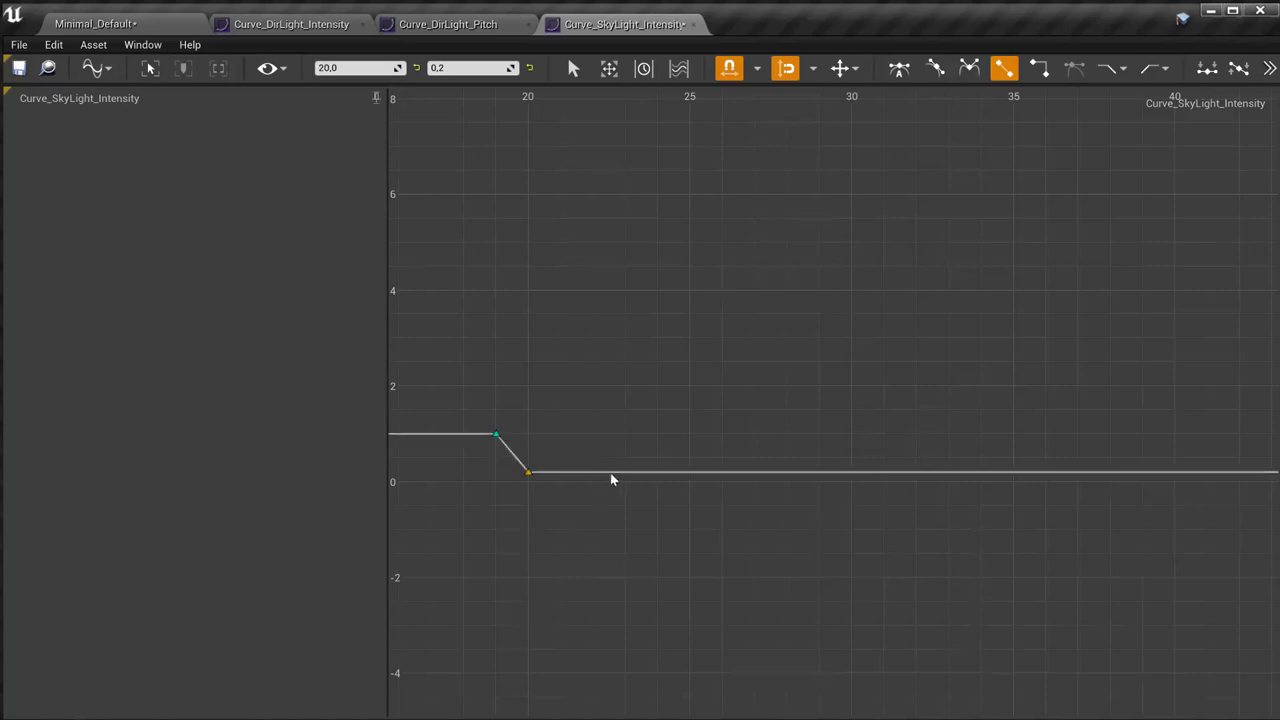
click(611, 472)
middle_click(631, 470)
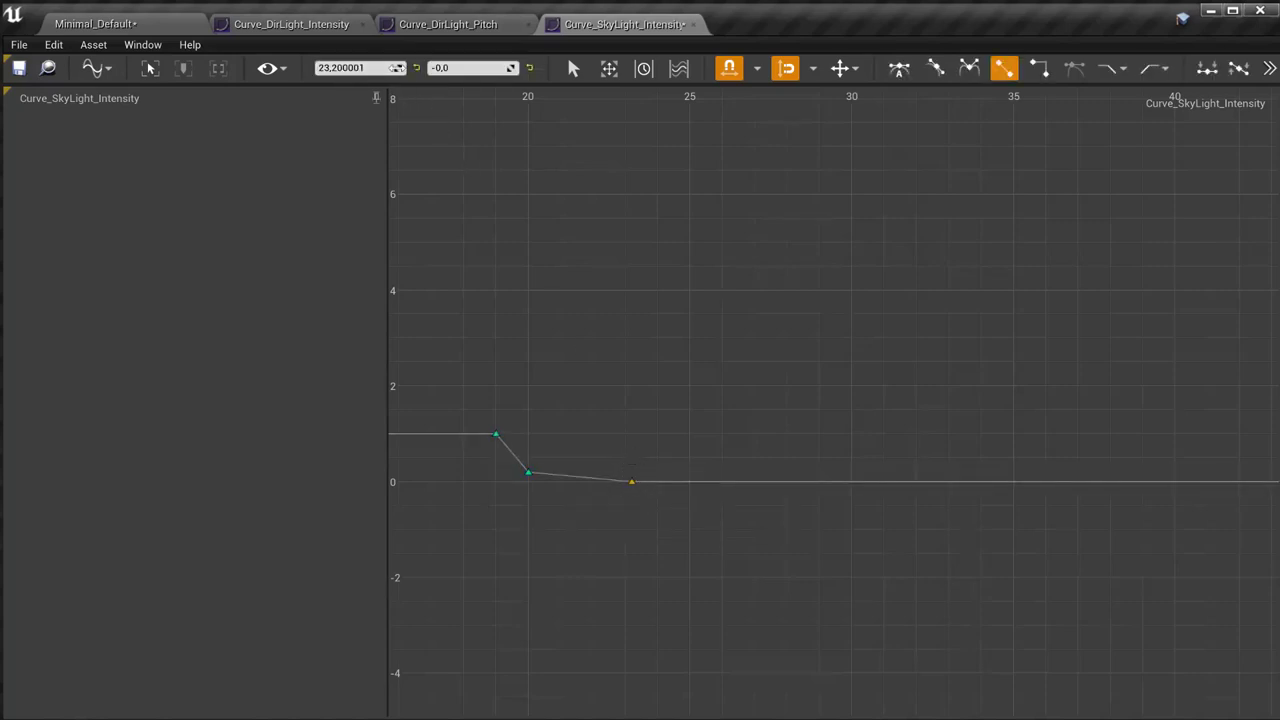
click(374, 66)
text(24)
key(Tab)
text(.2)
key(Return)
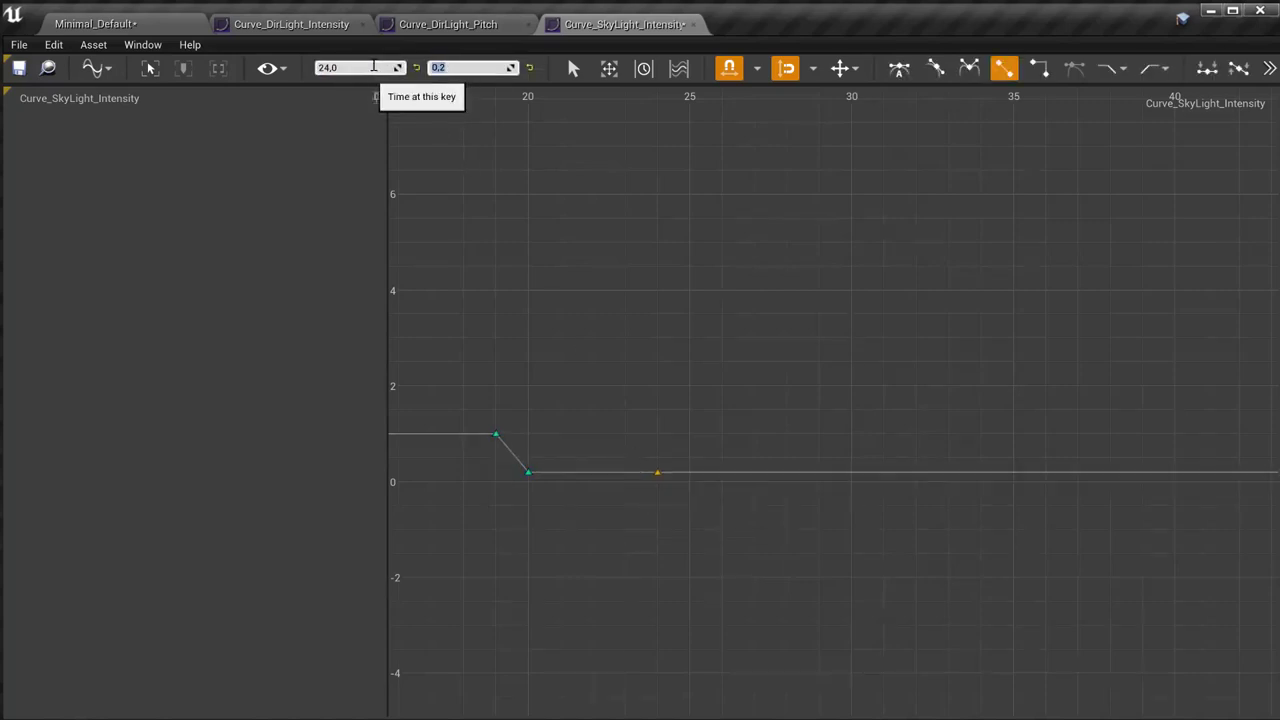
Step: Fit the whole SkyLight intensity curve in the graph, save the curve and close its editor
click(740, 370)
right_drag(642, 375, 987, 382)
scroll(987, 382, down, 3)
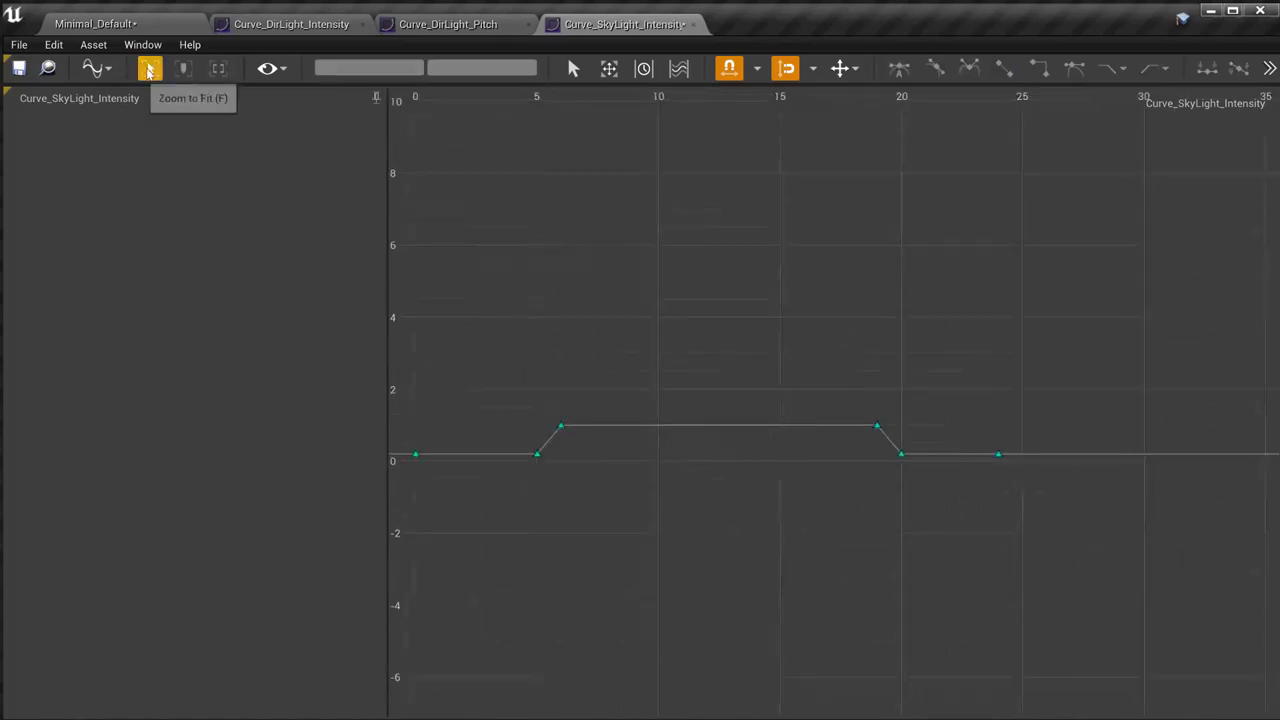
click(150, 68)
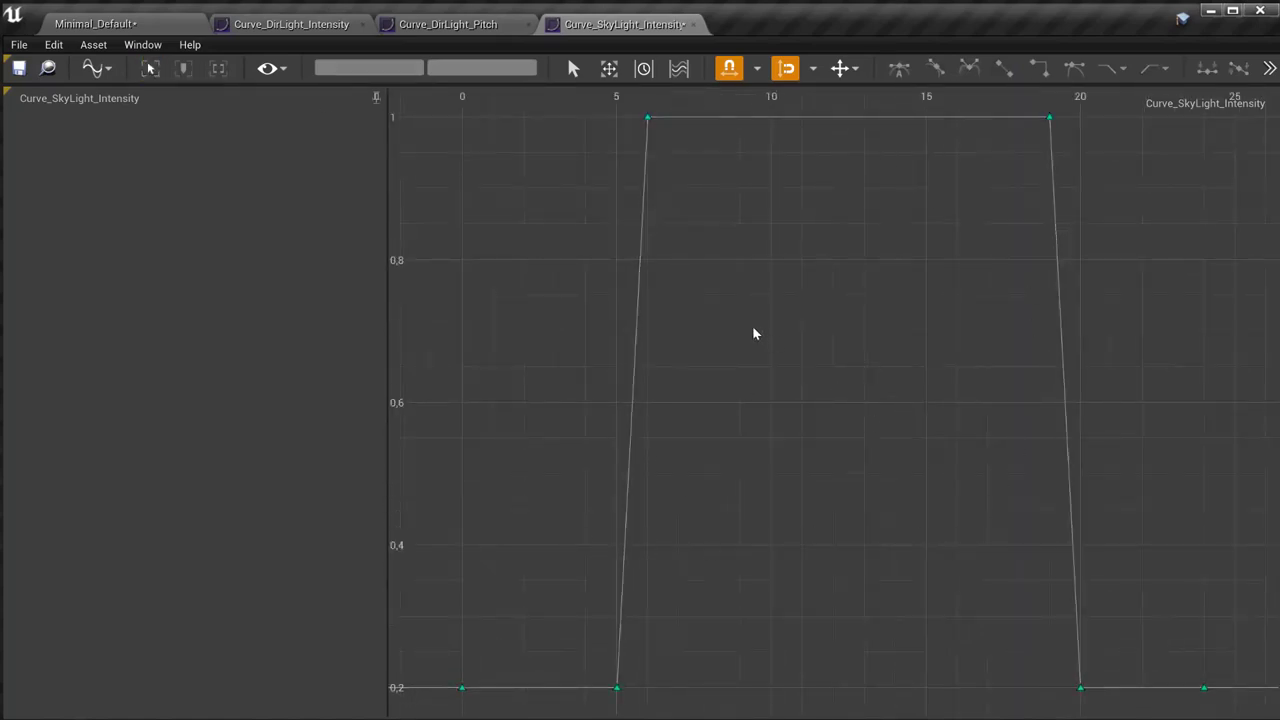
click(18, 68)
click(693, 24)
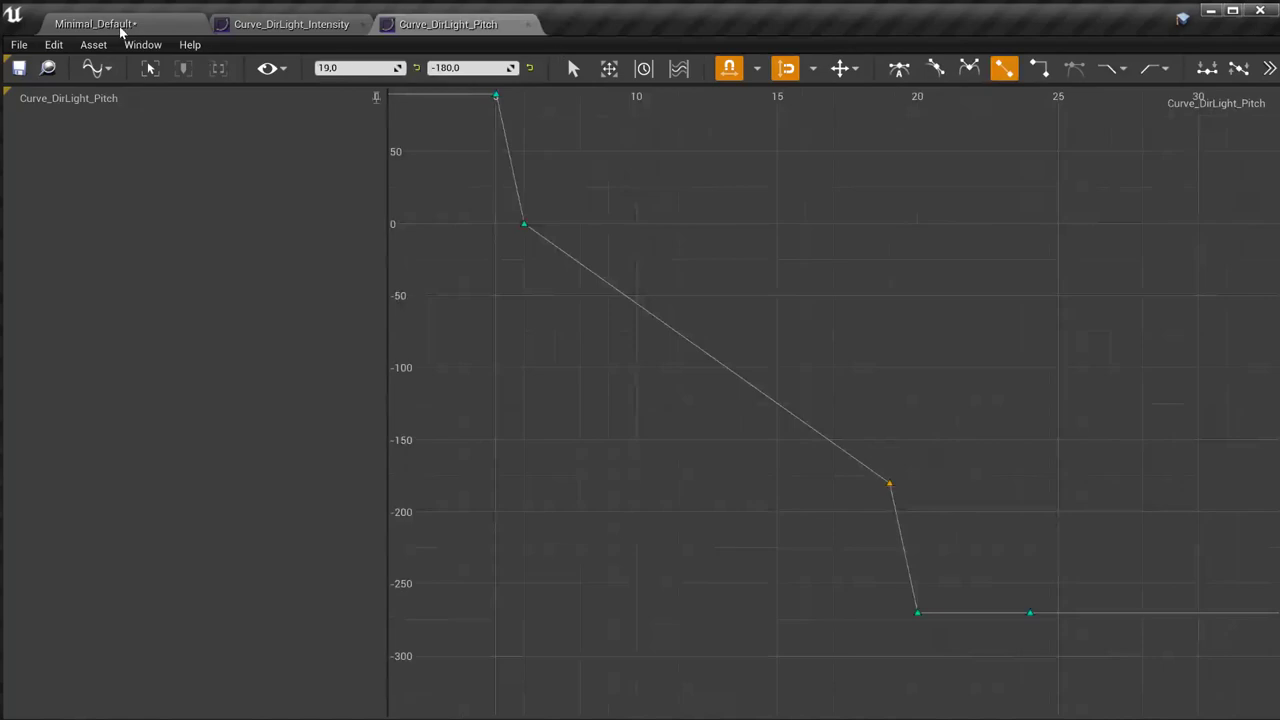
Step: Return to the Minimal_Default level and examine the ambient lighting on the ground
click(88, 24)
key(w)
right_drag(642, 256, 595, 262)
key(s)
right_drag(640, 260, 680, 268)
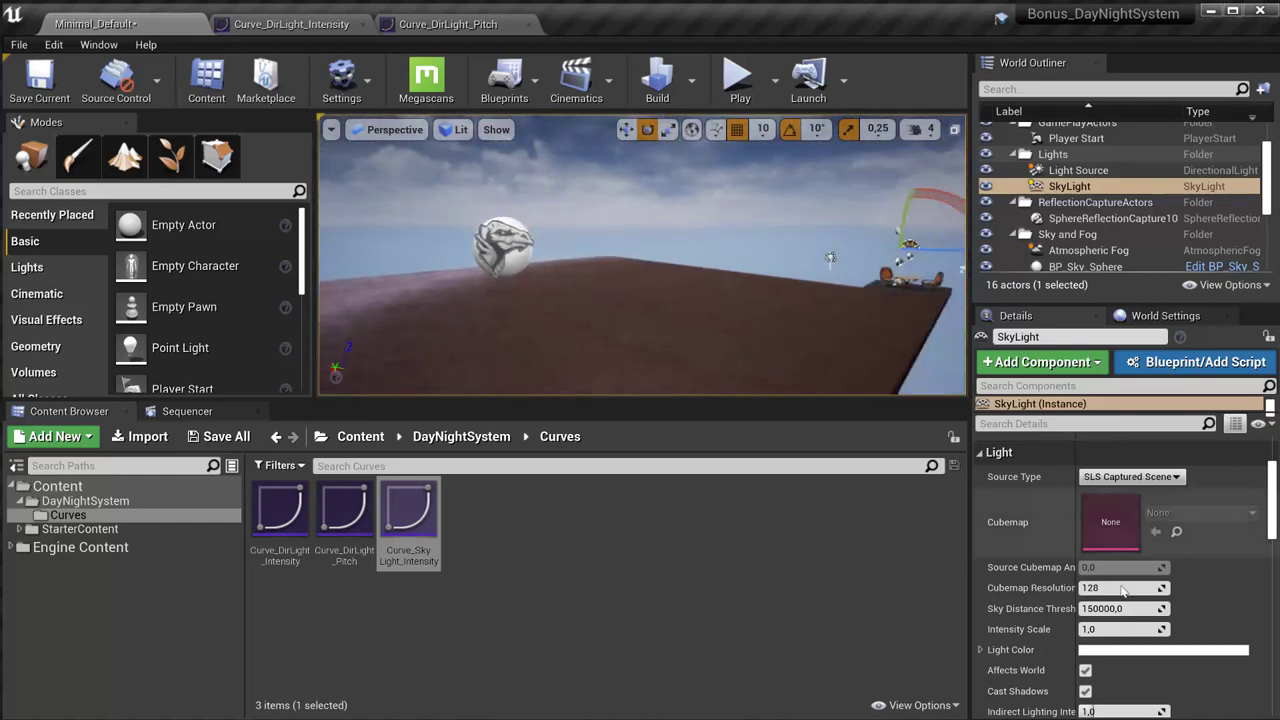
Step: Try green, violet-blue and red light colors on the SkyLight, examine their effect in the level, and discard the color change
click(1120, 651)
drag(1110, 312, 840, 188)
click(776, 375)
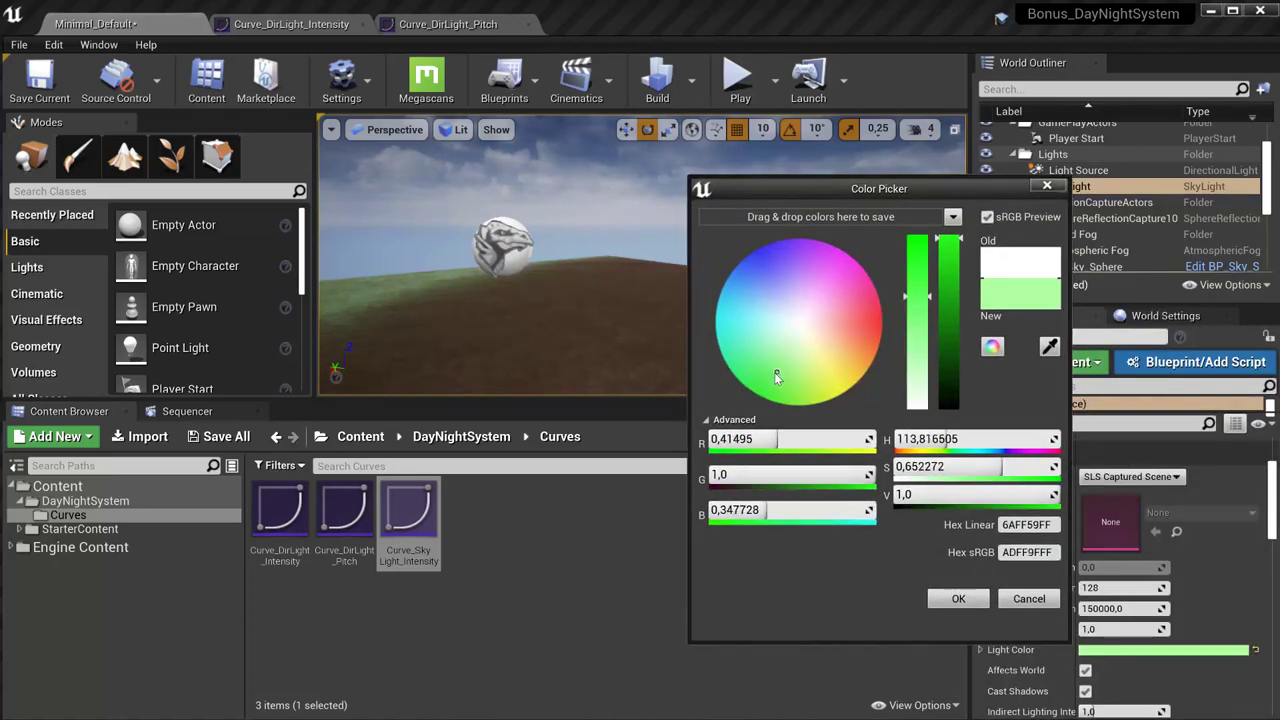
drag(774, 372, 775, 273)
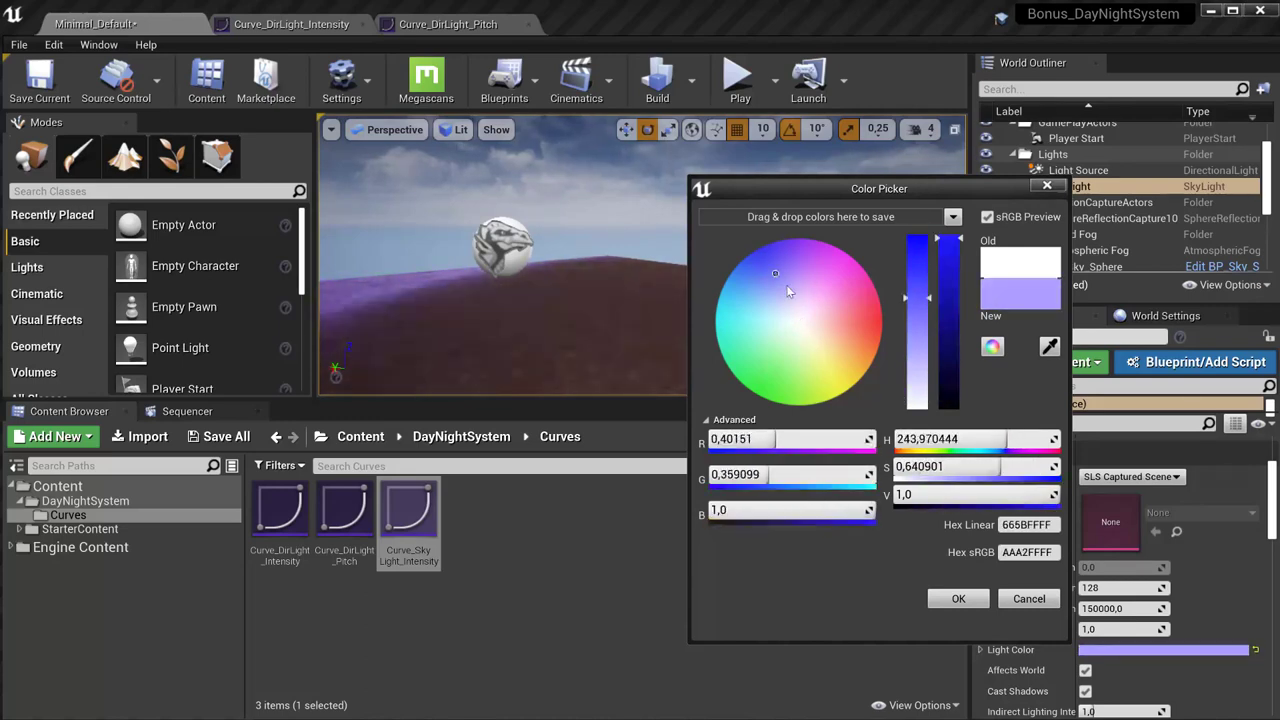
right_drag(603, 351, 537, 342)
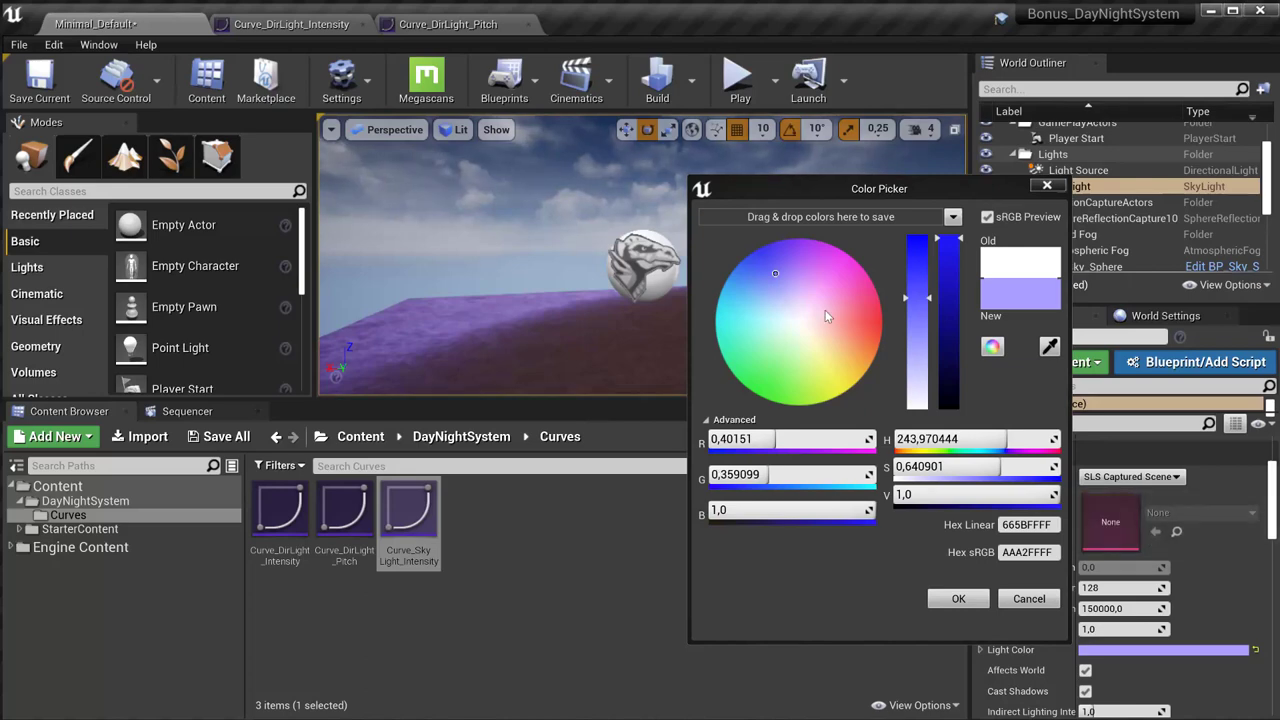
drag(825, 324, 874, 327)
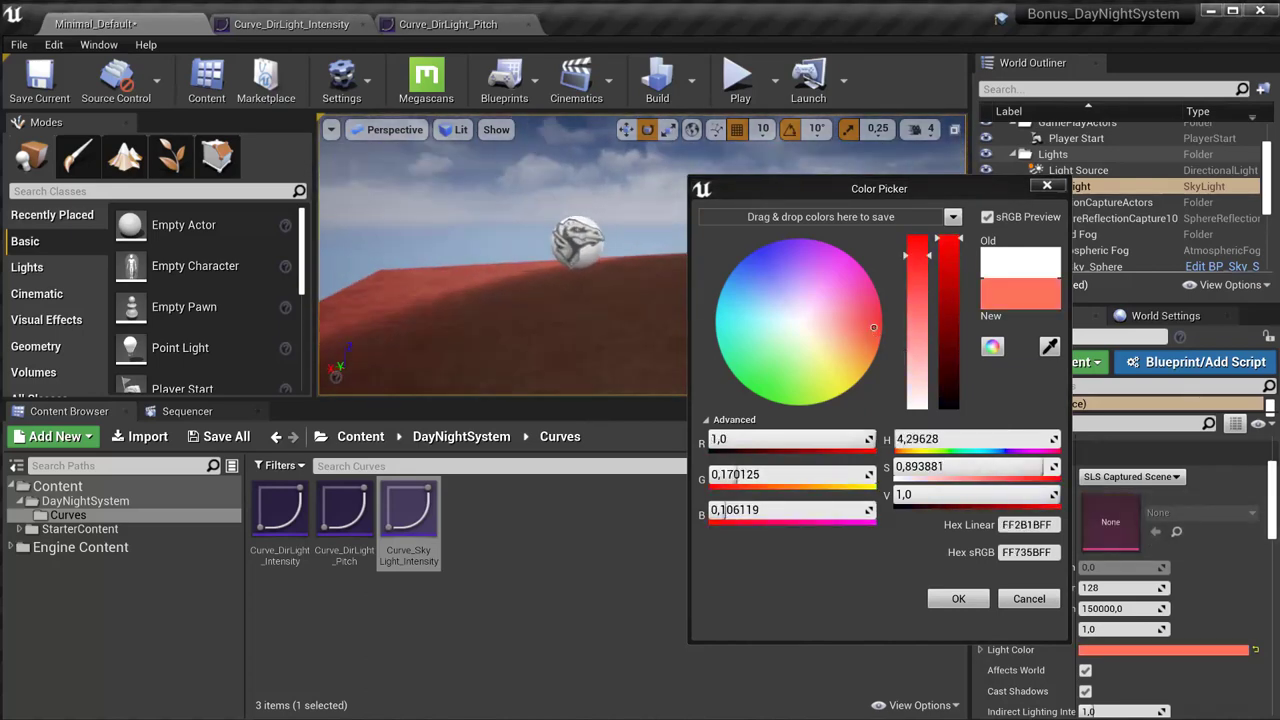
right_drag(558, 361, 474, 352)
right_drag(376, 282, 484, 286)
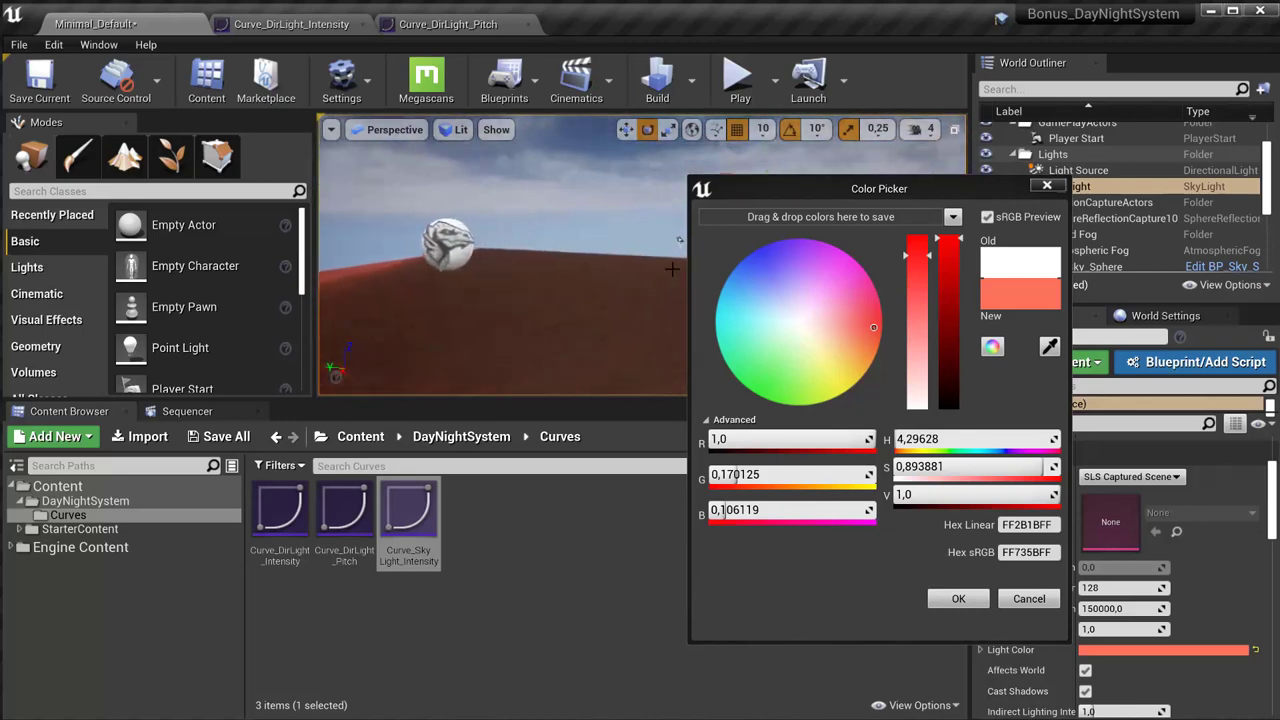
right_drag(584, 288, 384, 326)
mouse_move(576, 258)
right_down()
mouse_move(634, 205)
mouse_move(664, 226)
mouse_move(576, 258)
right_up()
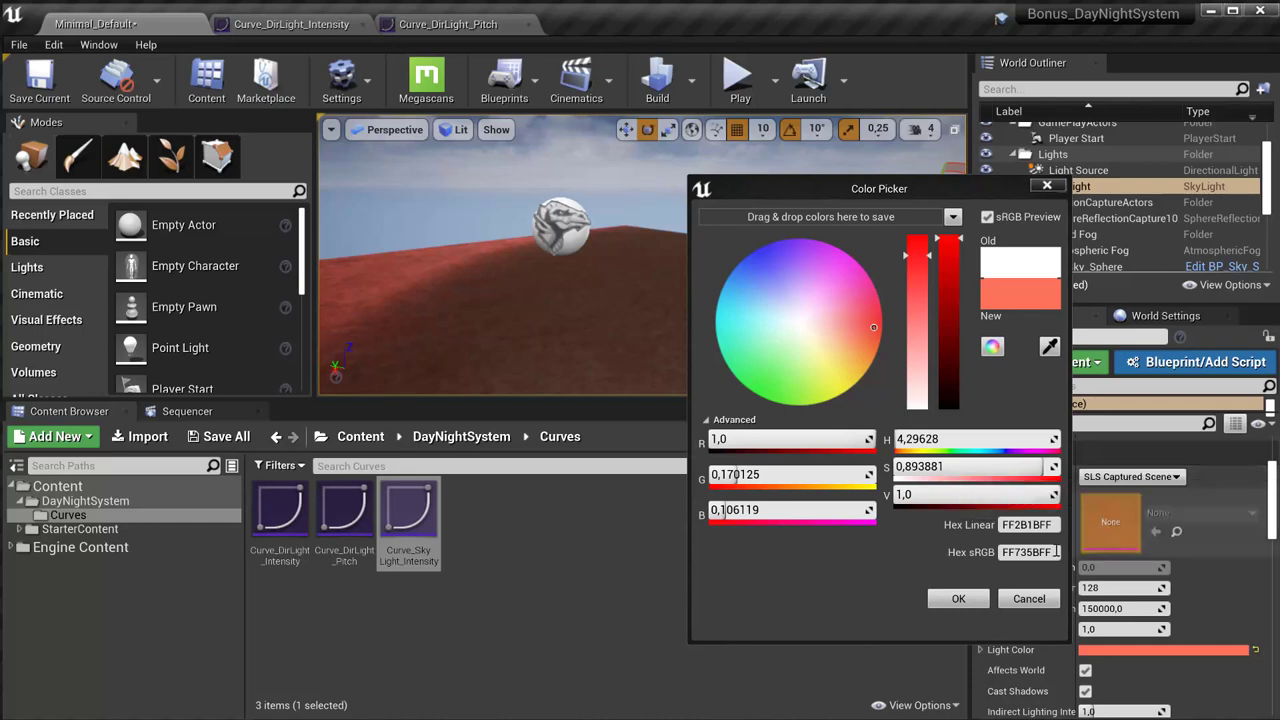
click(1029, 598)
Step: Set the SkyLight's source type to SLS Specified Cubemap and assign the Desert_Outer_HDR cubemap to it
click(1130, 477)
click(1124, 503)
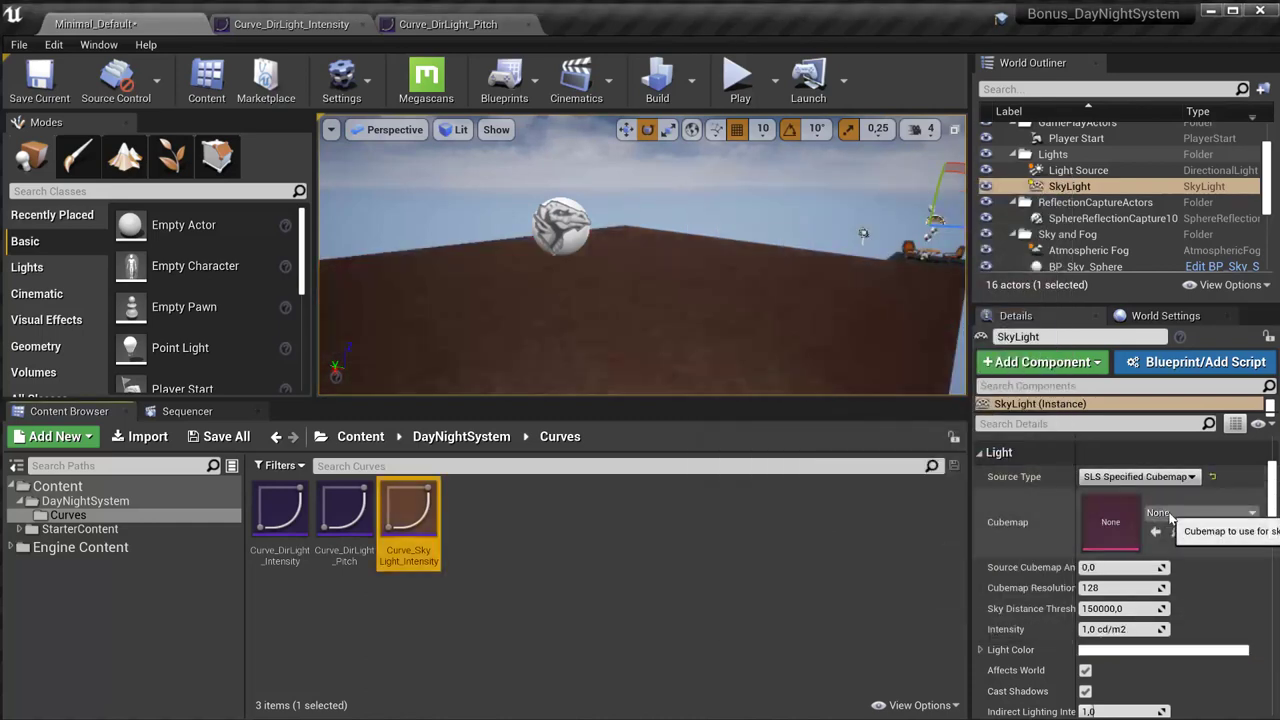
click(1190, 513)
scroll(1267, 397, down, 5)
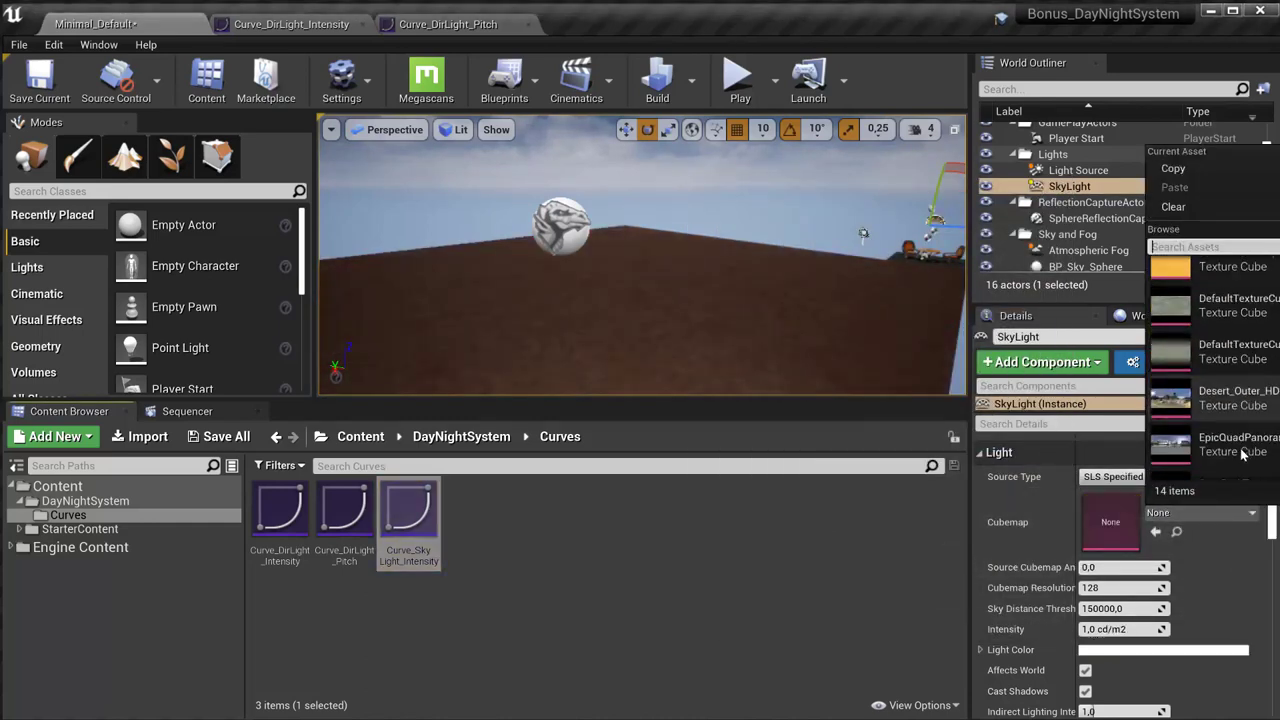
scroll(1240, 440, up, 3)
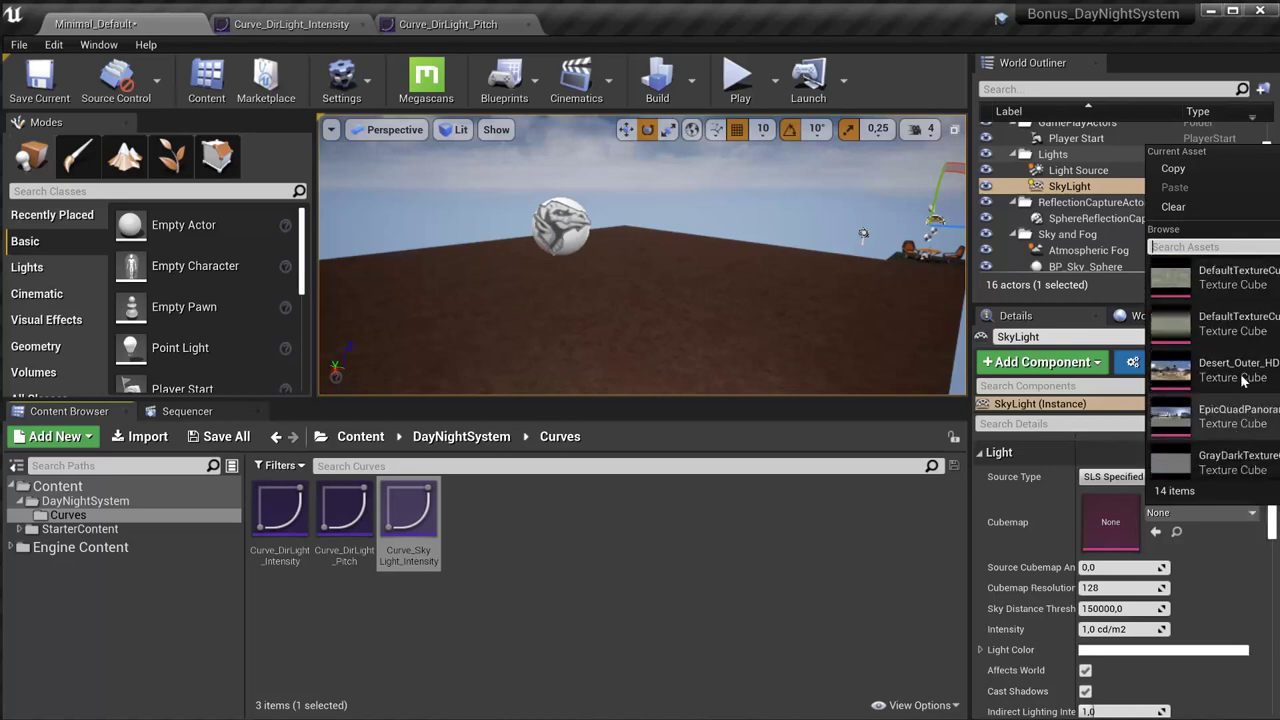
click(1243, 380)
right_drag(800, 290, 660, 310)
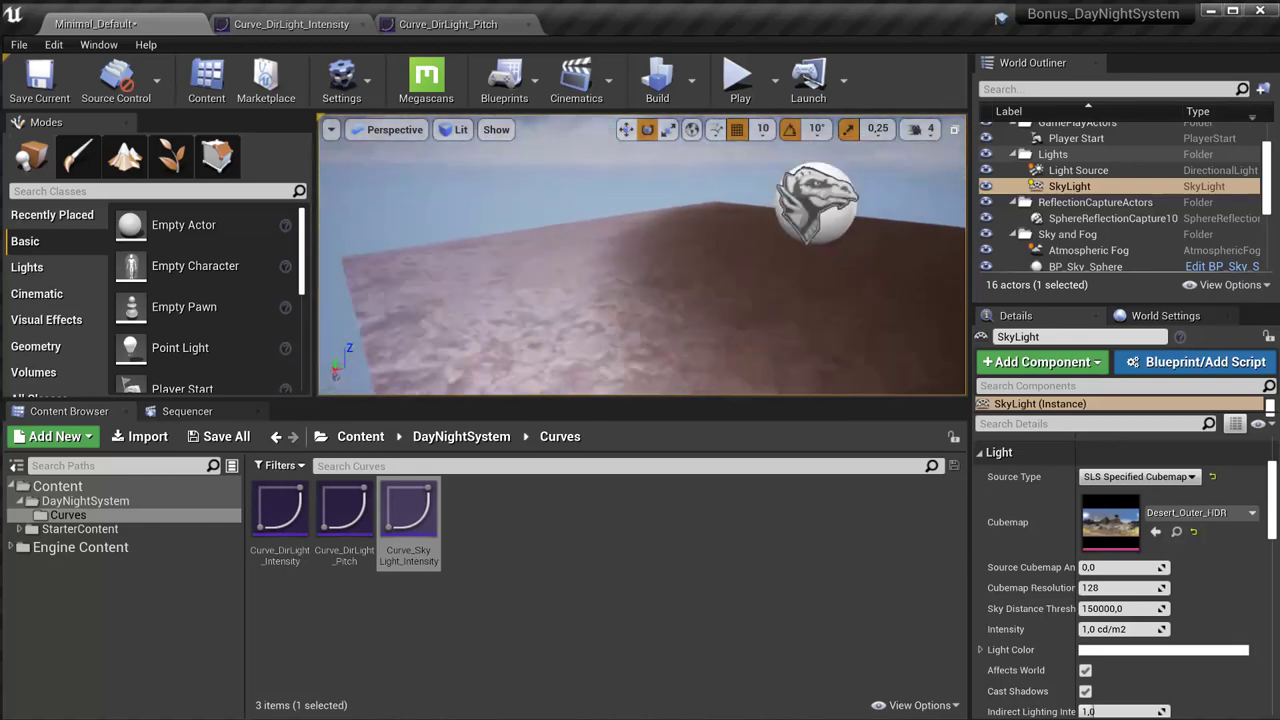
right_drag(880, 246, 860, 236)
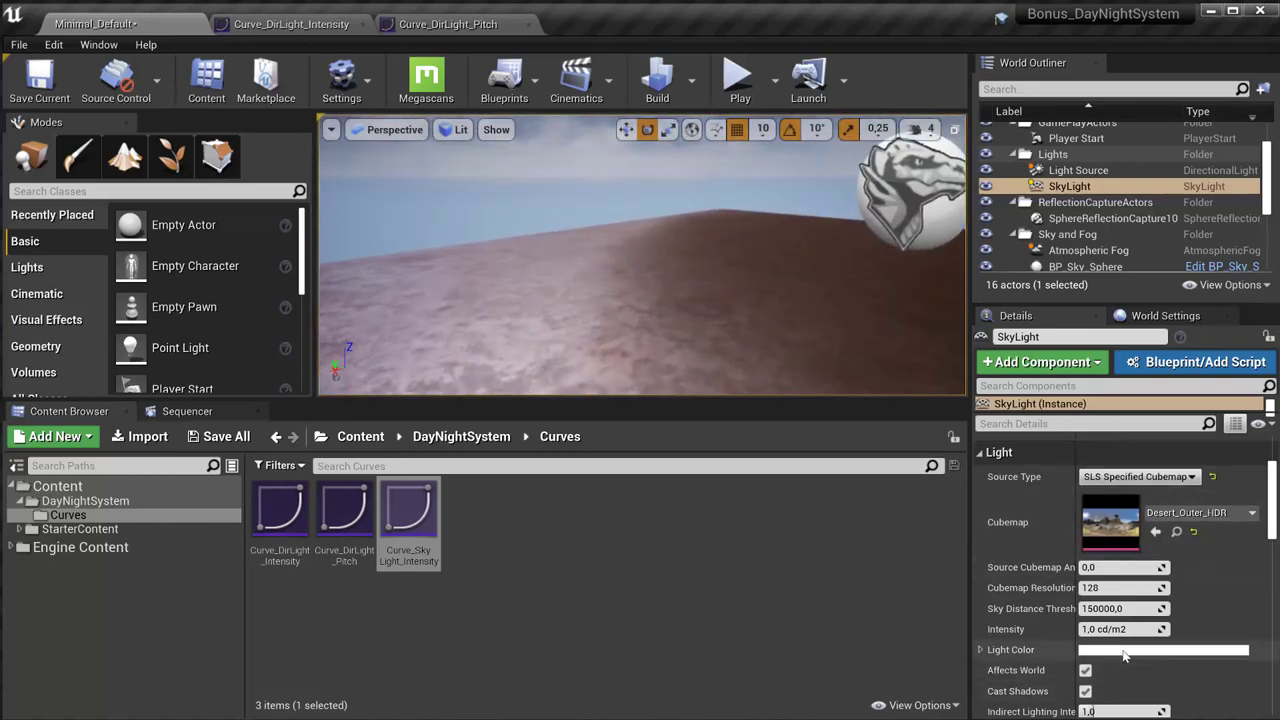
Step: Set the SkyLight's light color to pink and examine its effect on the ground from several angles
click(1124, 653)
drag(1263, 540, 1279, 530)
right_drag(800, 260, 840, 300)
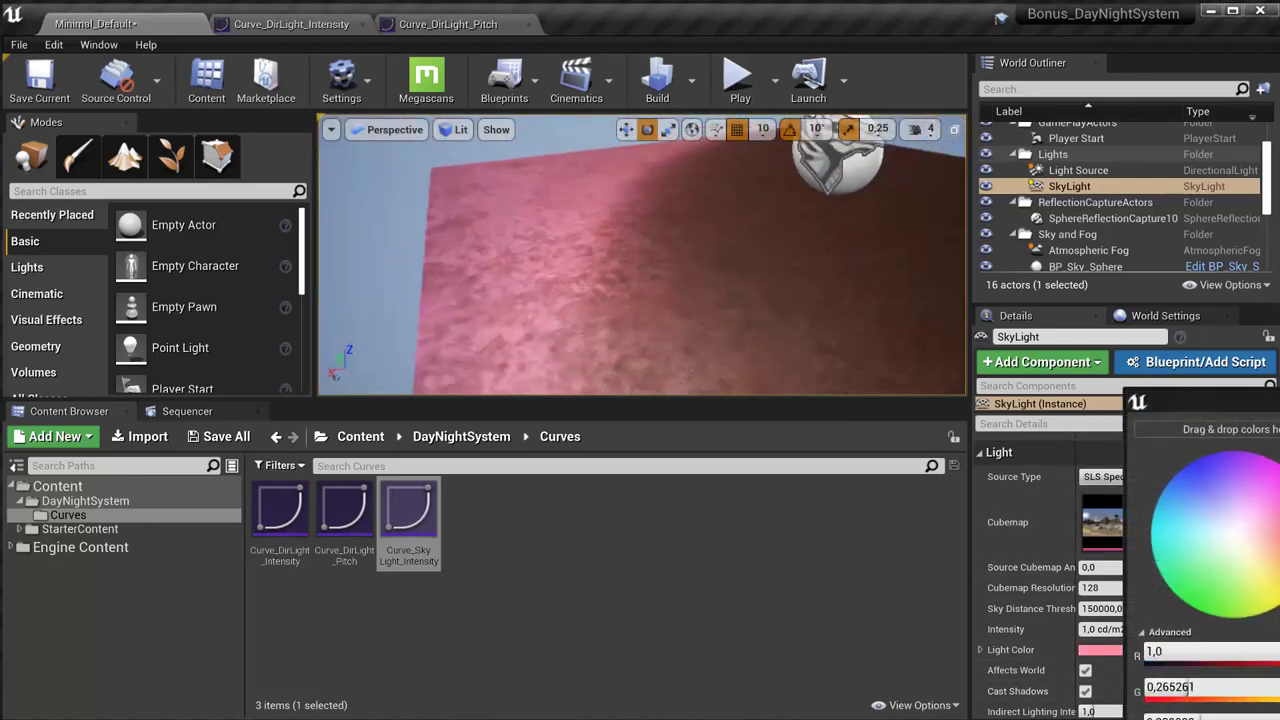
right_drag(756, 315, 805, 288)
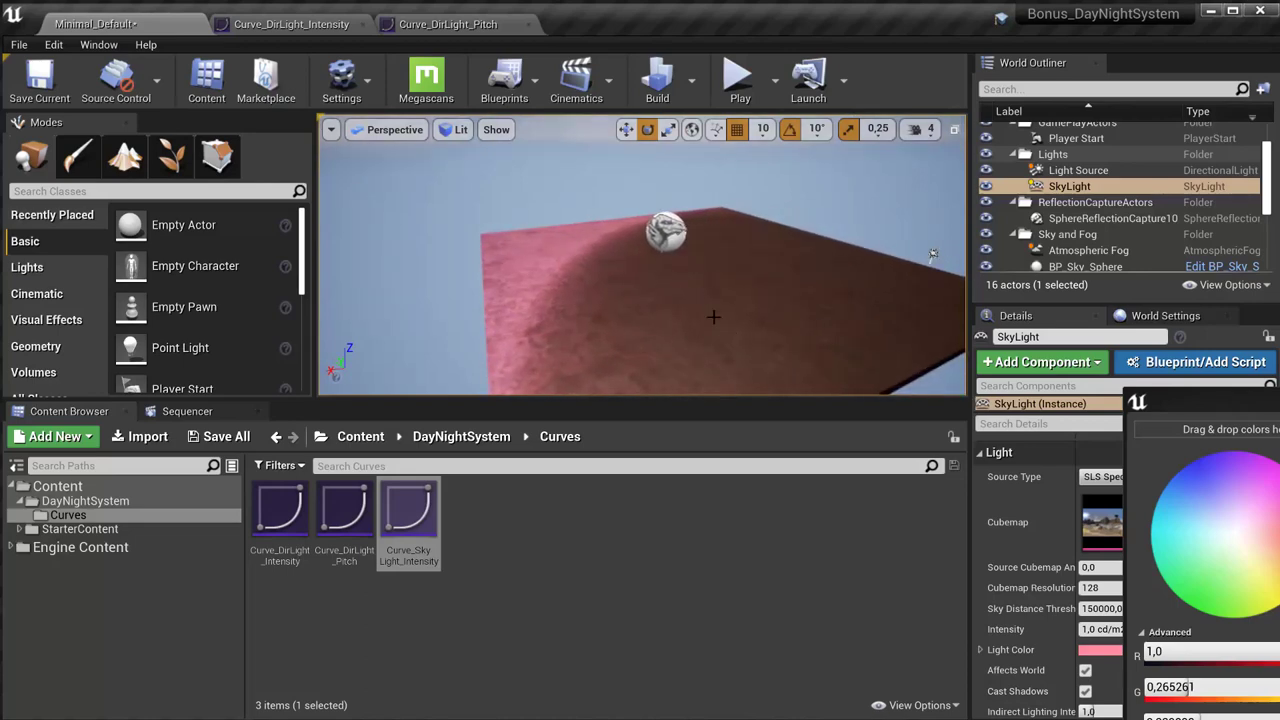
right_drag(634, 314, 555, 280)
right_drag(916, 251, 900, 247)
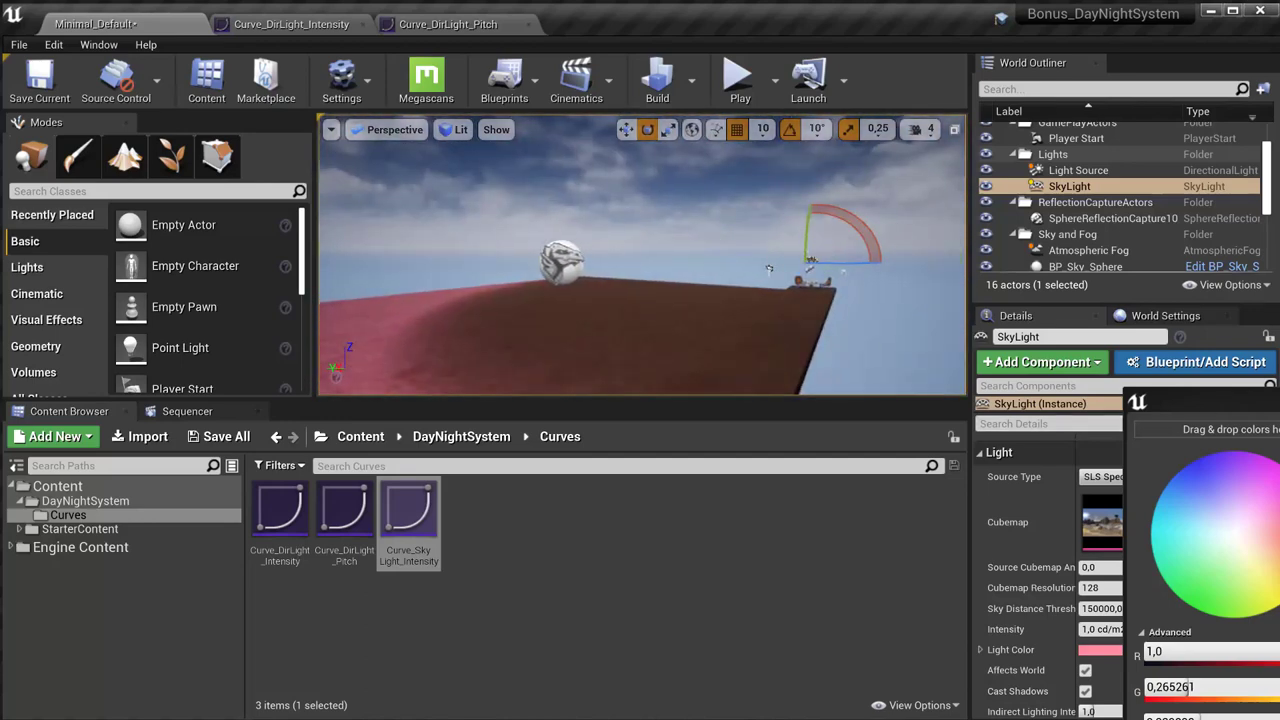
mouse_move(629, 247)
right_down()
mouse_move(602, 232)
mouse_move(629, 247)
right_up()
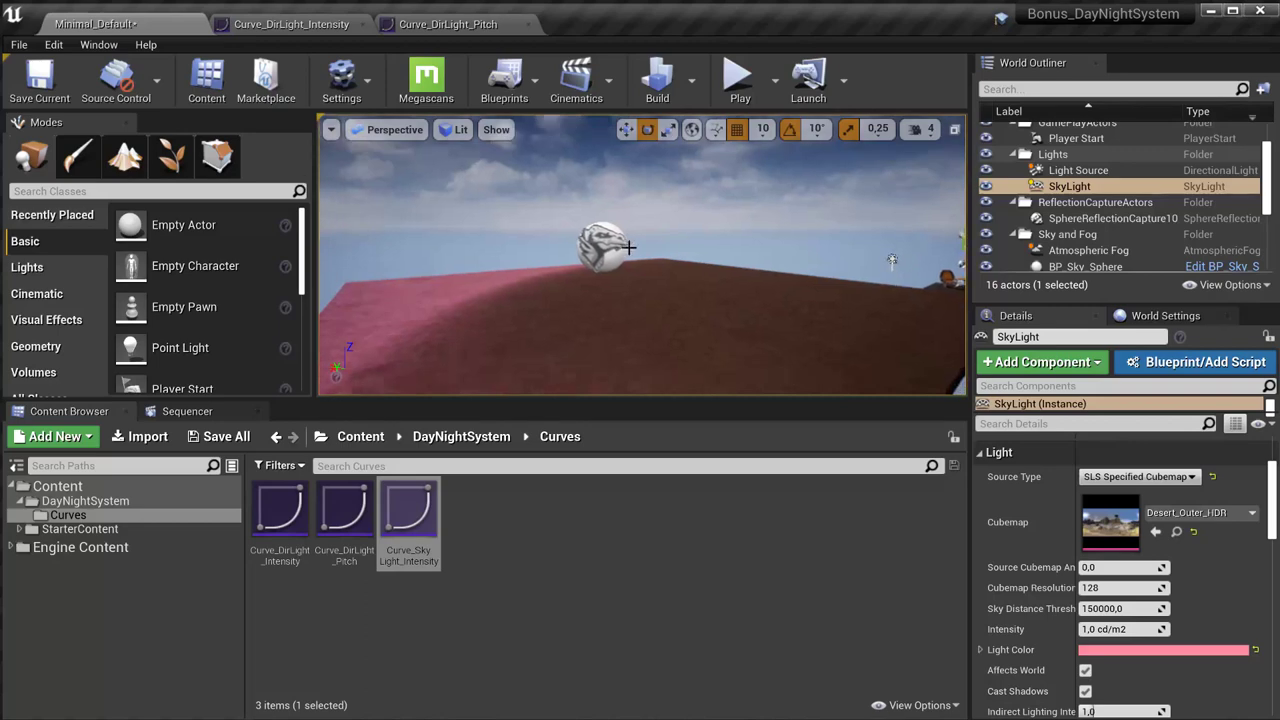